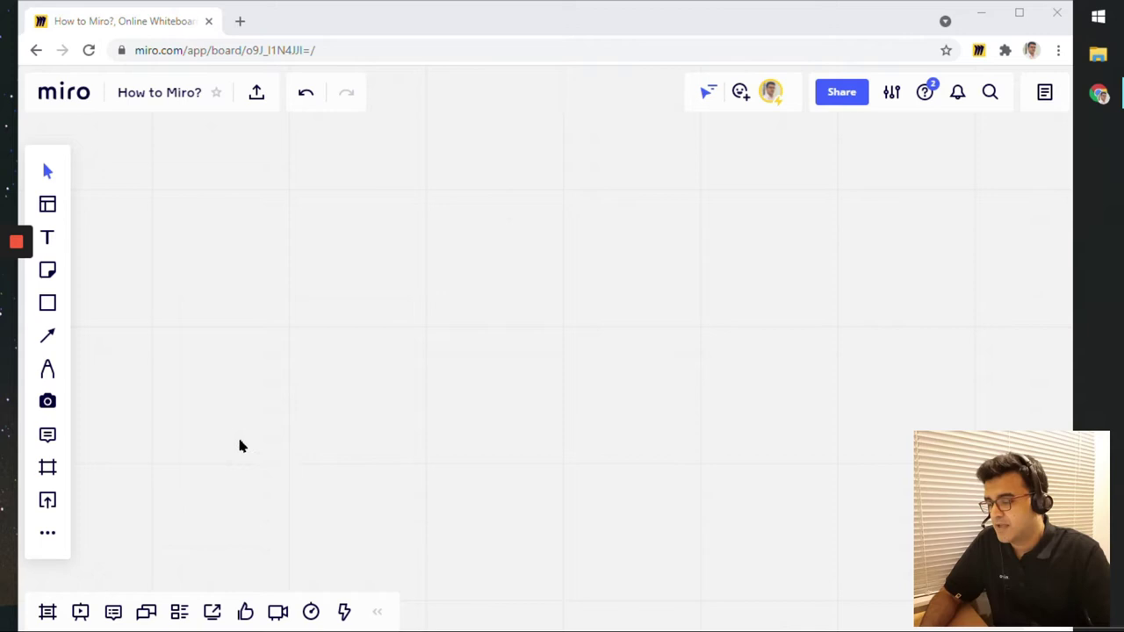
# Draw a wide rectangle across the middle of the board, fill it yellow and shift it toward the upper left.
pyautogui.click(47, 302)
pyautogui.click(103, 251)
pyautogui.moveTo(314, 220); pyautogui.dragTo(785, 452)
pyautogui.click(728, 151)
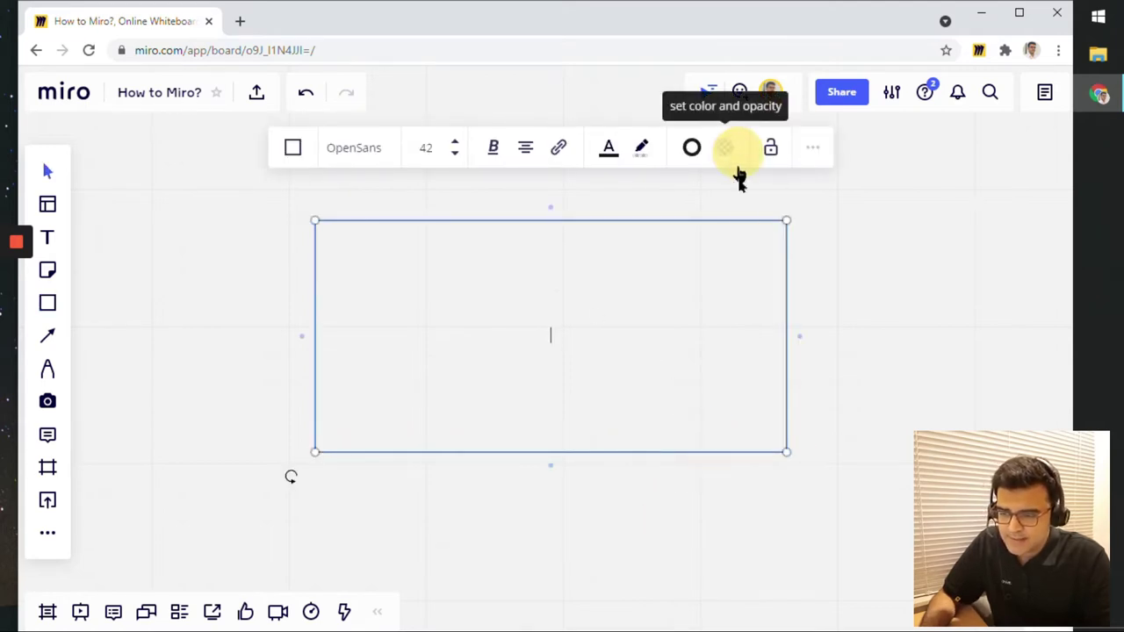
pyautogui.click(741, 239)
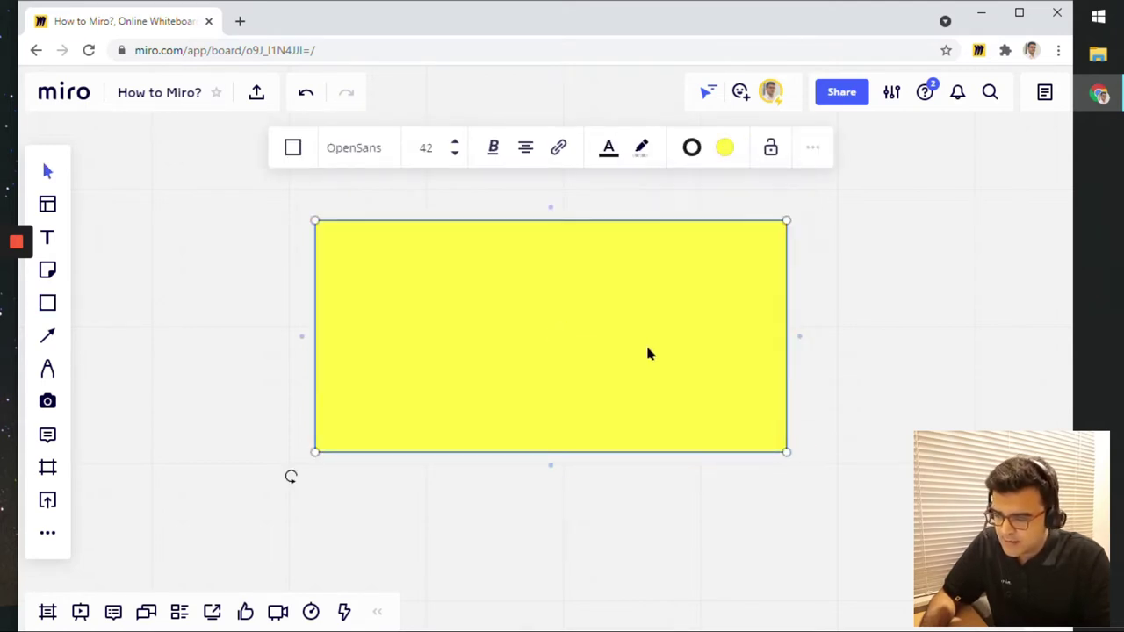
pyautogui.moveTo(647, 351); pyautogui.dragTo(571, 316)
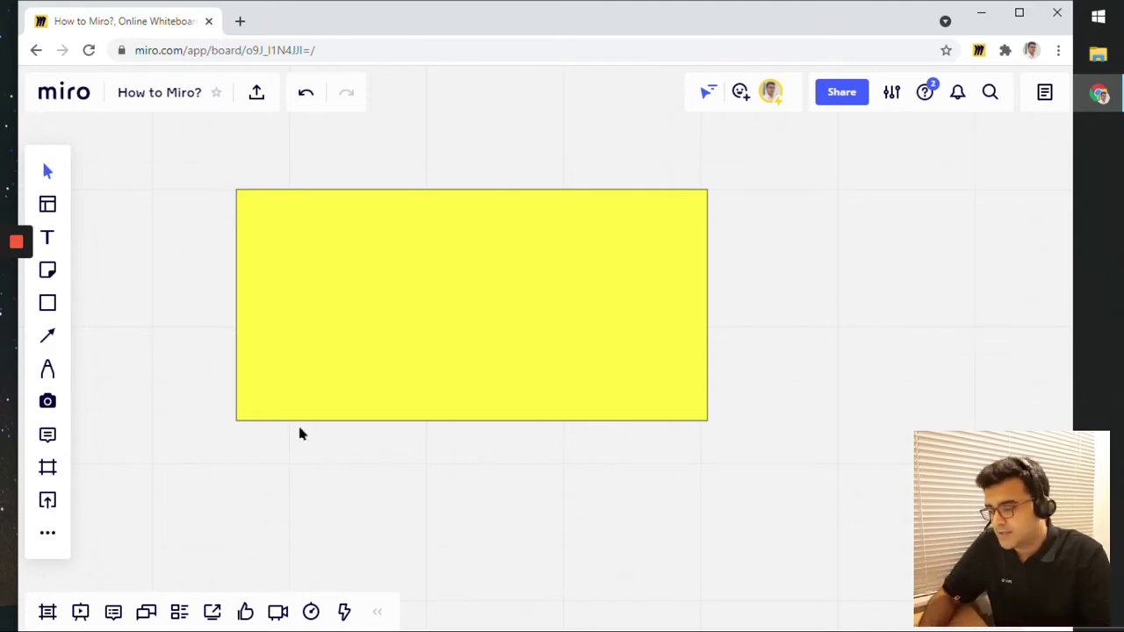
pyautogui.moveTo(322, 340); pyautogui.dragTo(303, 344)
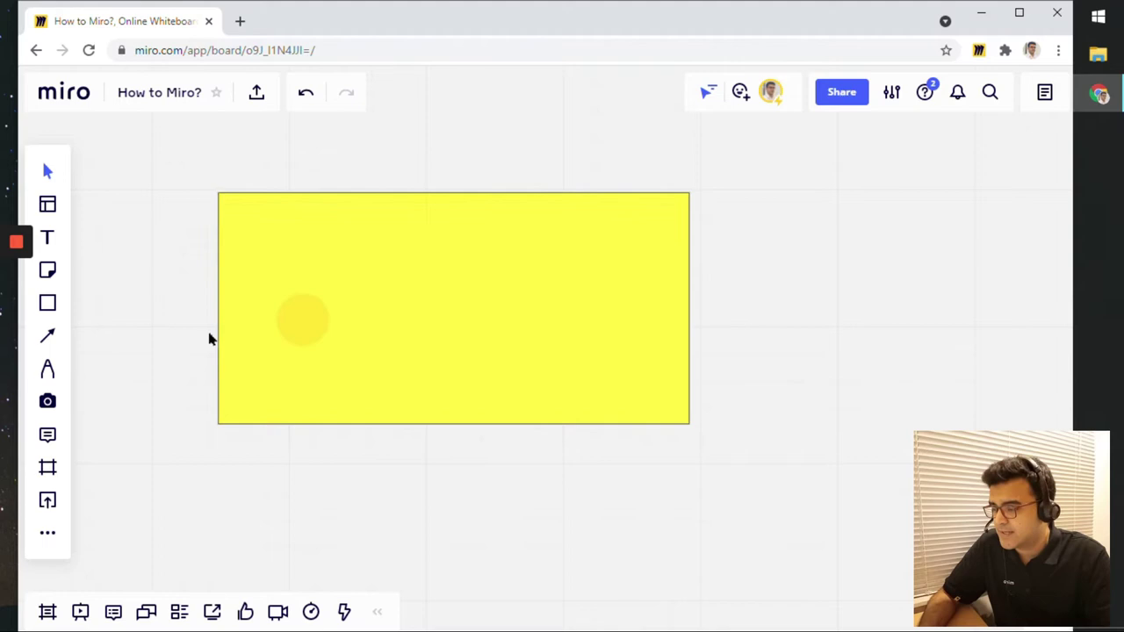
# Add a light yellow sticky note reading "Something" on the yellow rectangle and reposition it slightly within the rectangle.
pyautogui.click(49, 271)
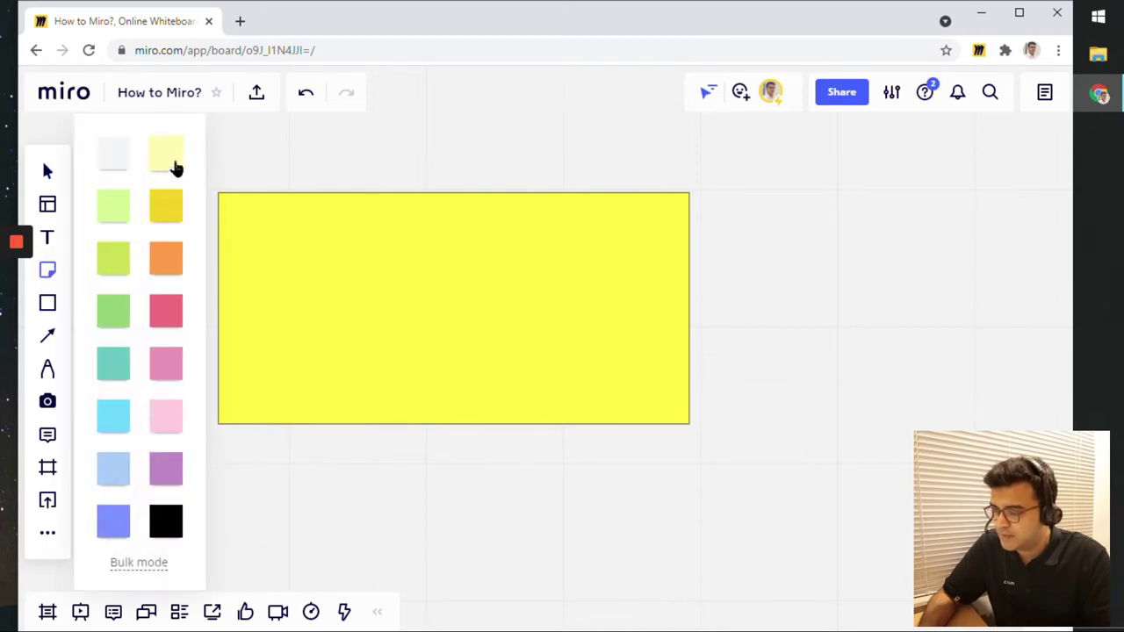
pyautogui.click(172, 158)
pyautogui.click(351, 268)
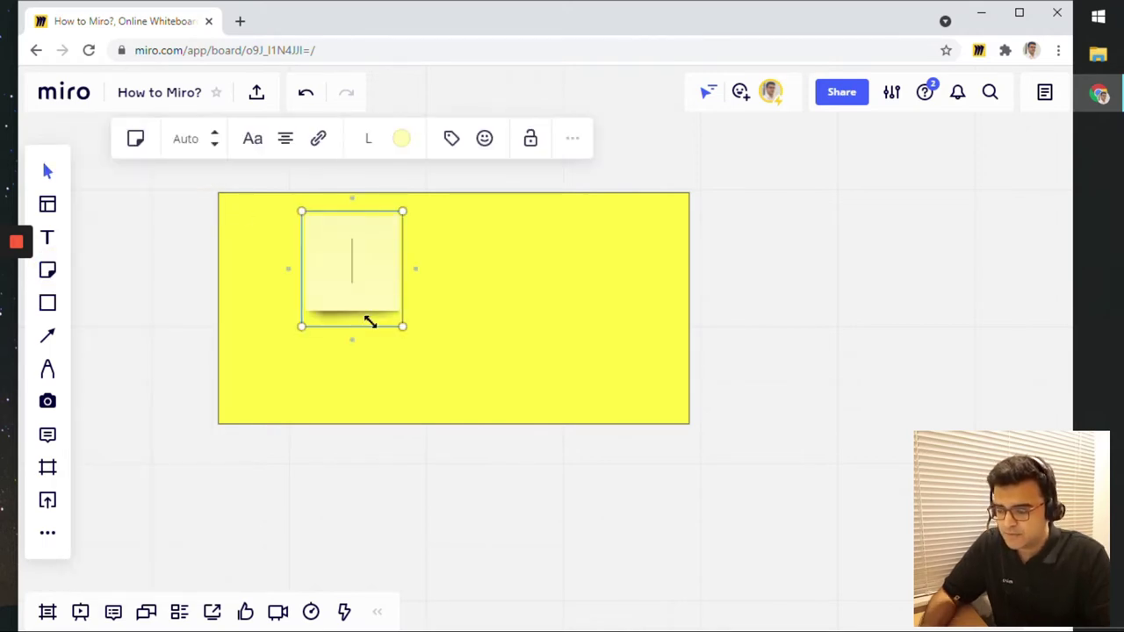
pyautogui.write('Something')
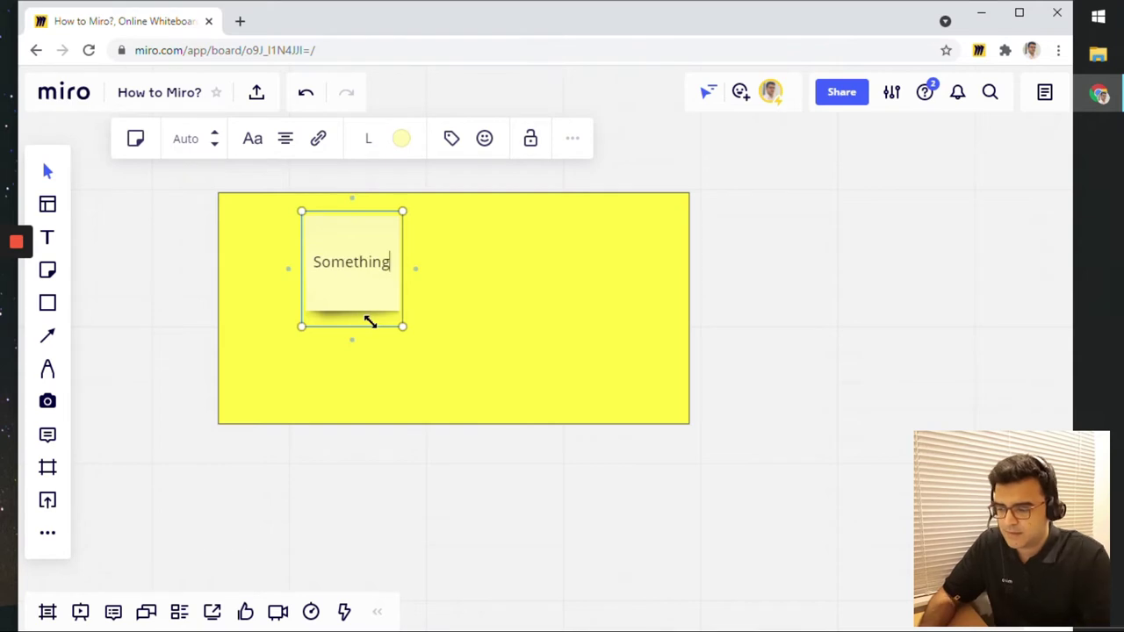
pyautogui.click(416, 516)
pyautogui.click(370, 255)
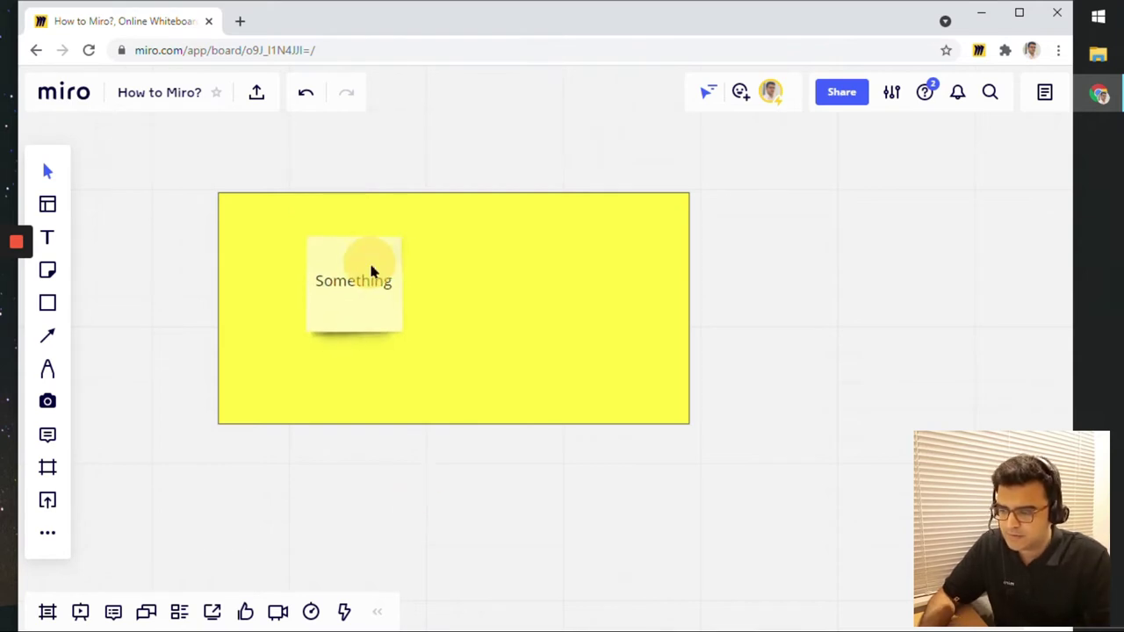
pyautogui.moveTo(366, 309); pyautogui.dragTo(382, 307)
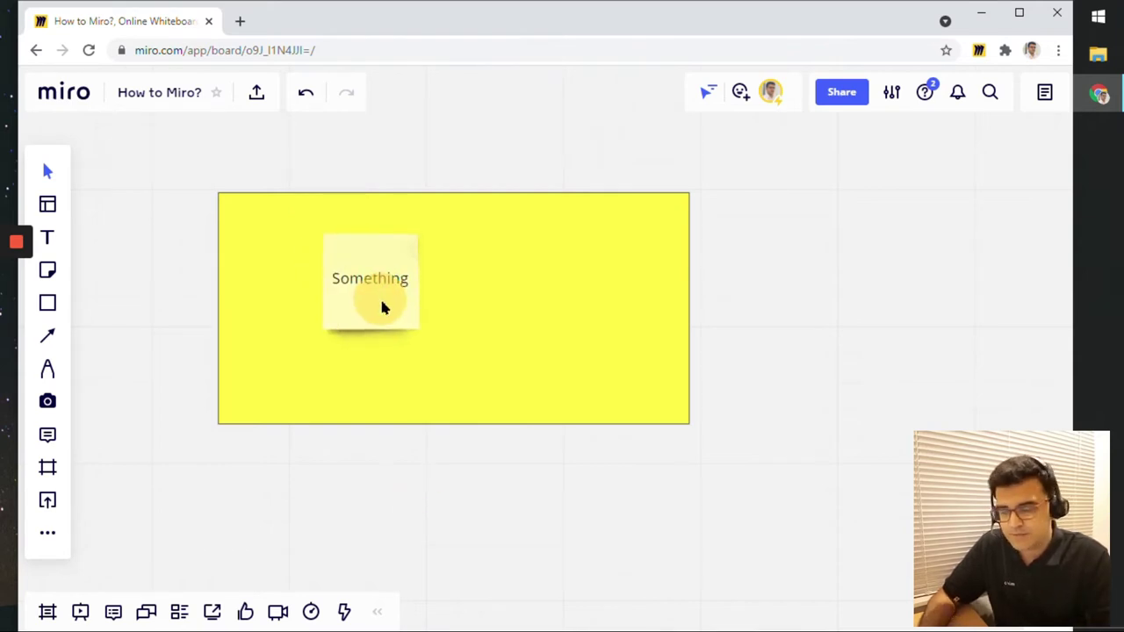
# Move the yellow rectangle out from under the "Something" sticky note and back behind it.
pyautogui.moveTo(478, 387); pyautogui.dragTo(835, 448)
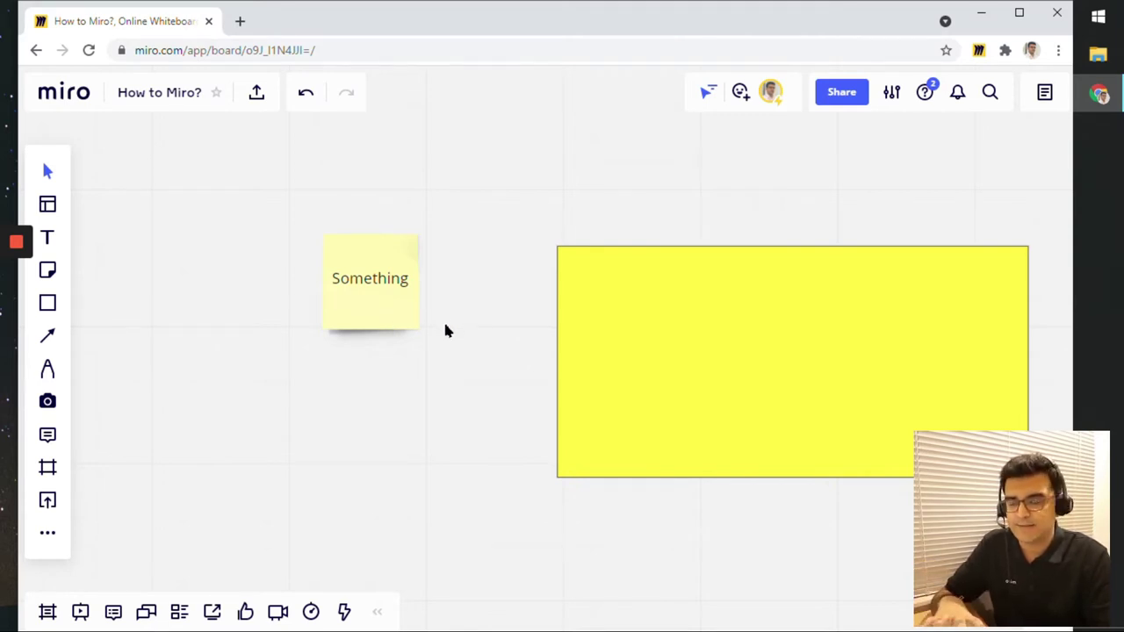
pyautogui.moveTo(747, 357); pyautogui.dragTo(353, 298)
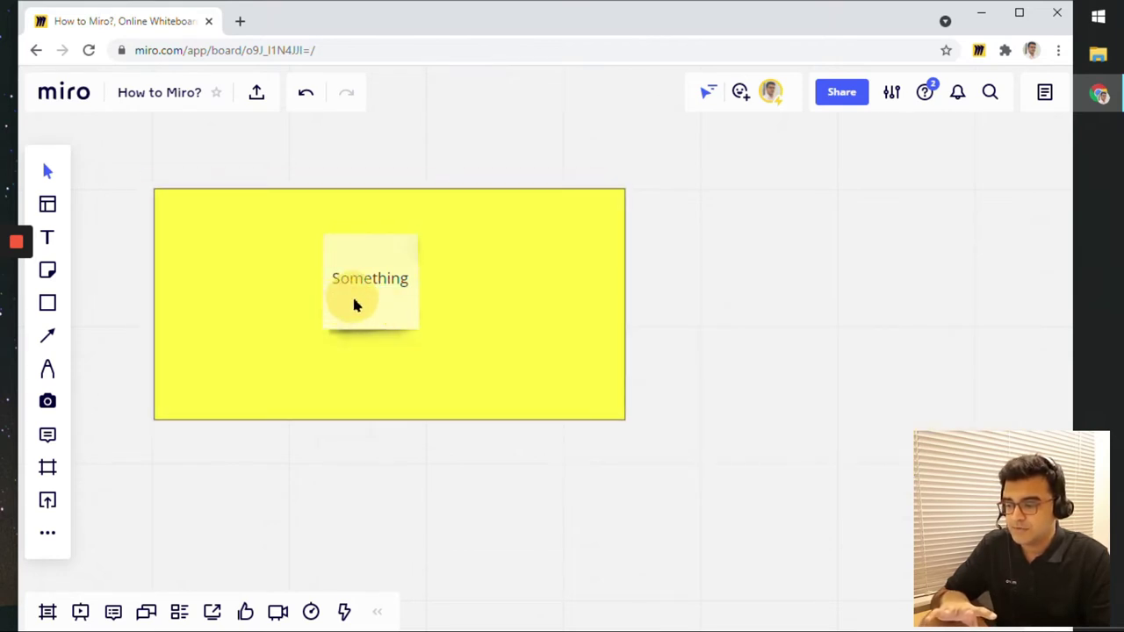
pyautogui.click(529, 212)
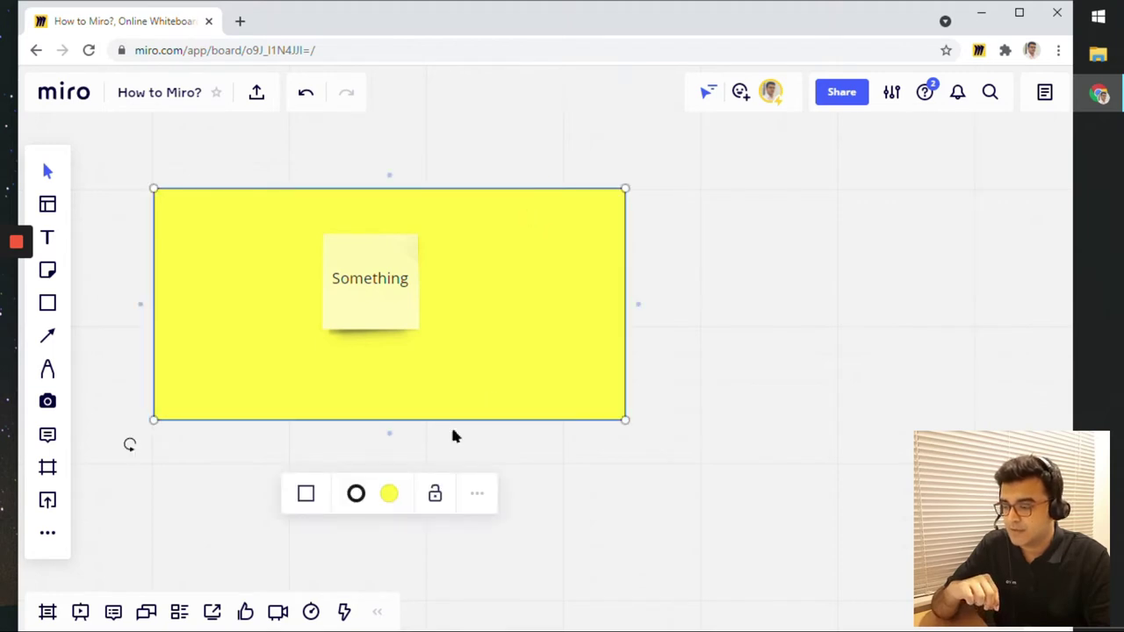
pyautogui.moveTo(509, 389); pyautogui.dragTo(514, 380)
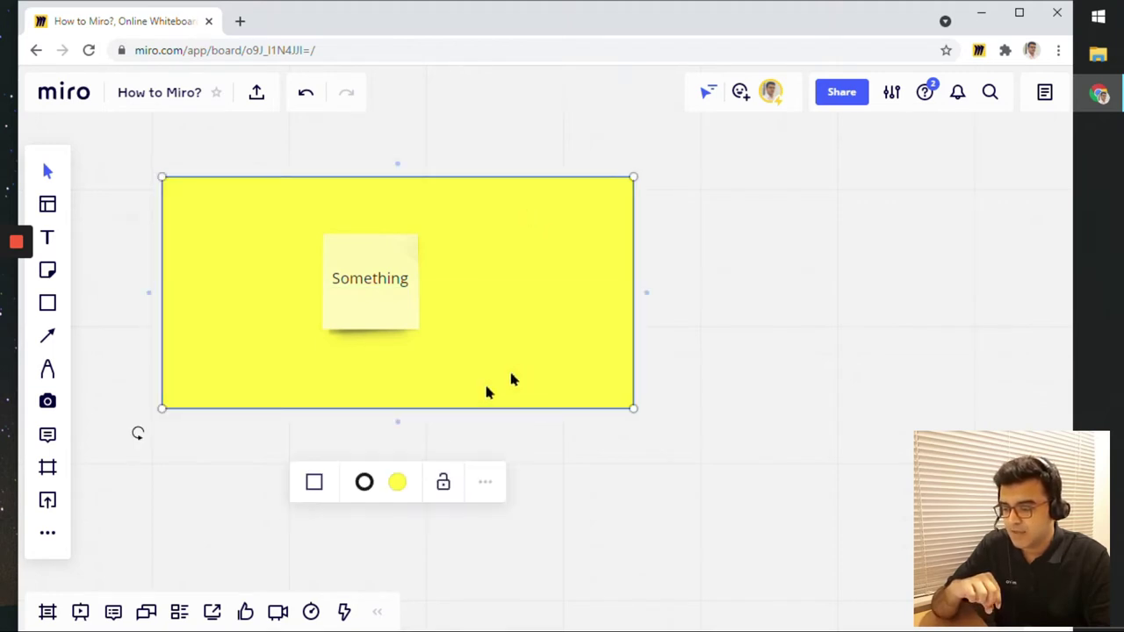
# Lock the yellow rectangle and move the "Something" sticky note to the rectangle's upper-left area.
pyautogui.click(443, 484)
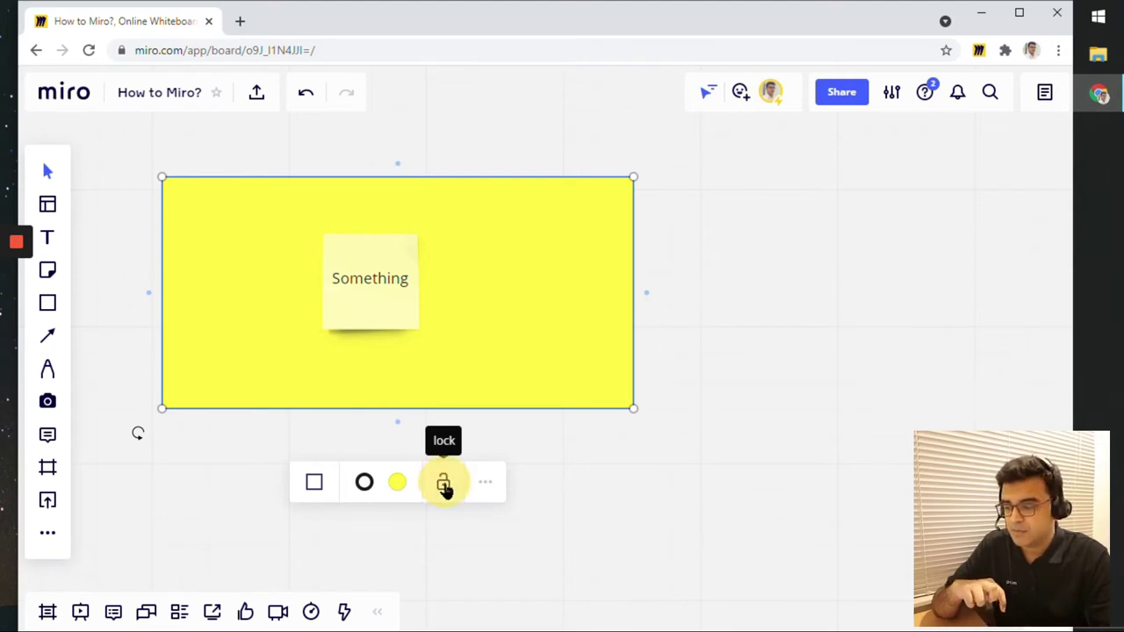
pyautogui.moveTo(465, 394); pyautogui.dragTo(509, 420)
pyautogui.click(550, 369)
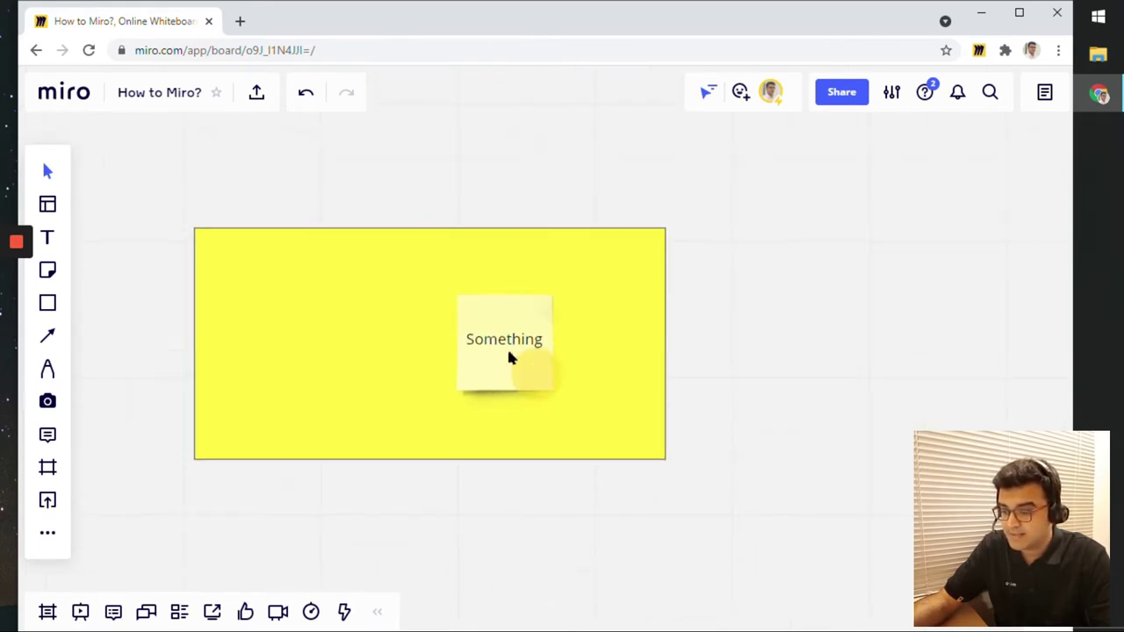
pyautogui.moveTo(508, 356); pyautogui.dragTo(358, 335)
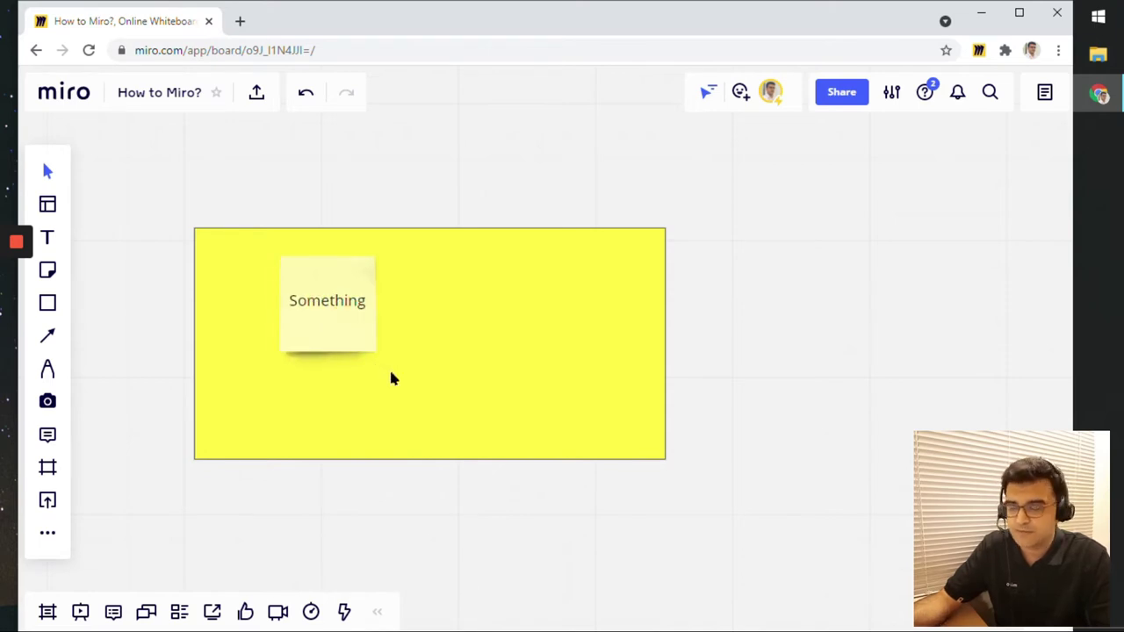
# Add a custom frame to the right of the yellow rectangle and shrink it to the rectangle's height.
pyautogui.scroll(-2, 409, 418)
pyautogui.click(477, 546)
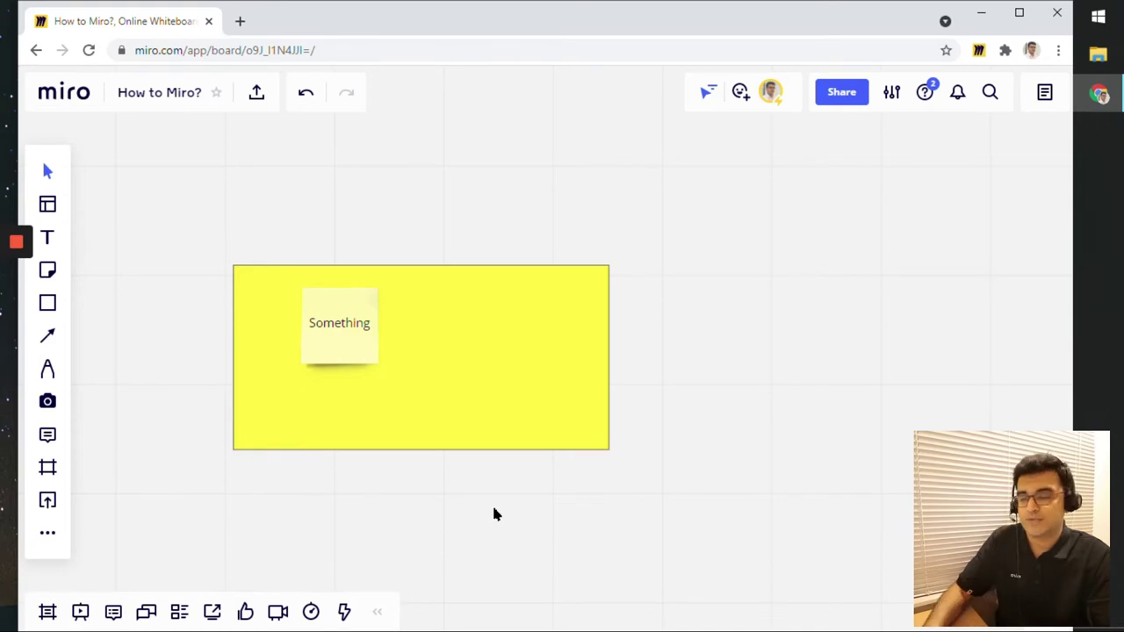
pyautogui.moveTo(460, 512); pyautogui.dragTo(399, 486)
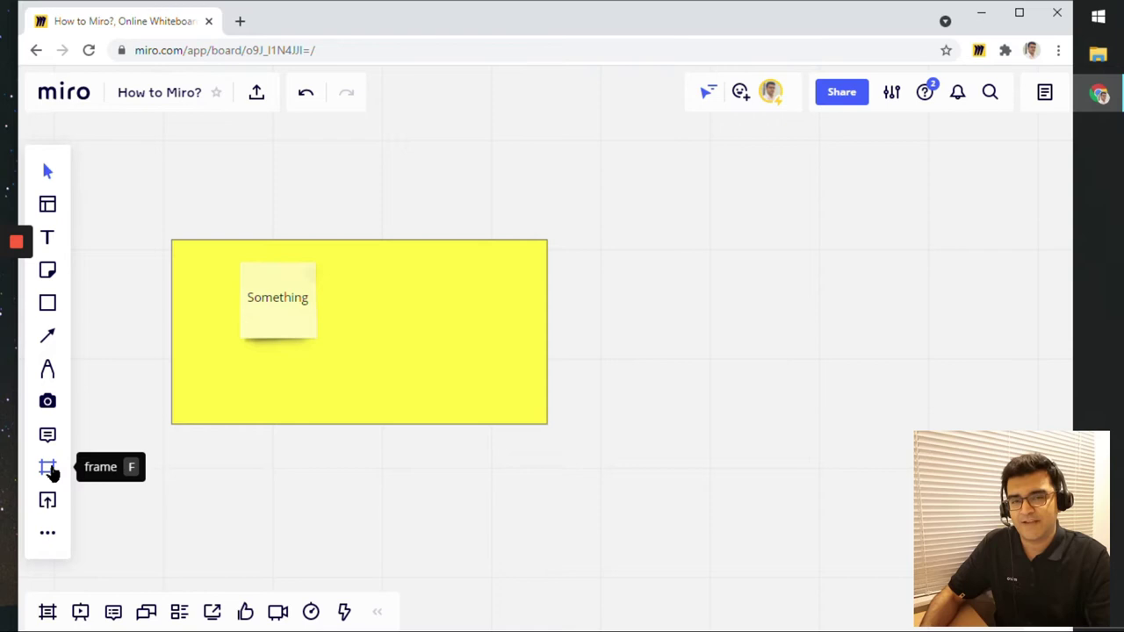
pyautogui.click(48, 468)
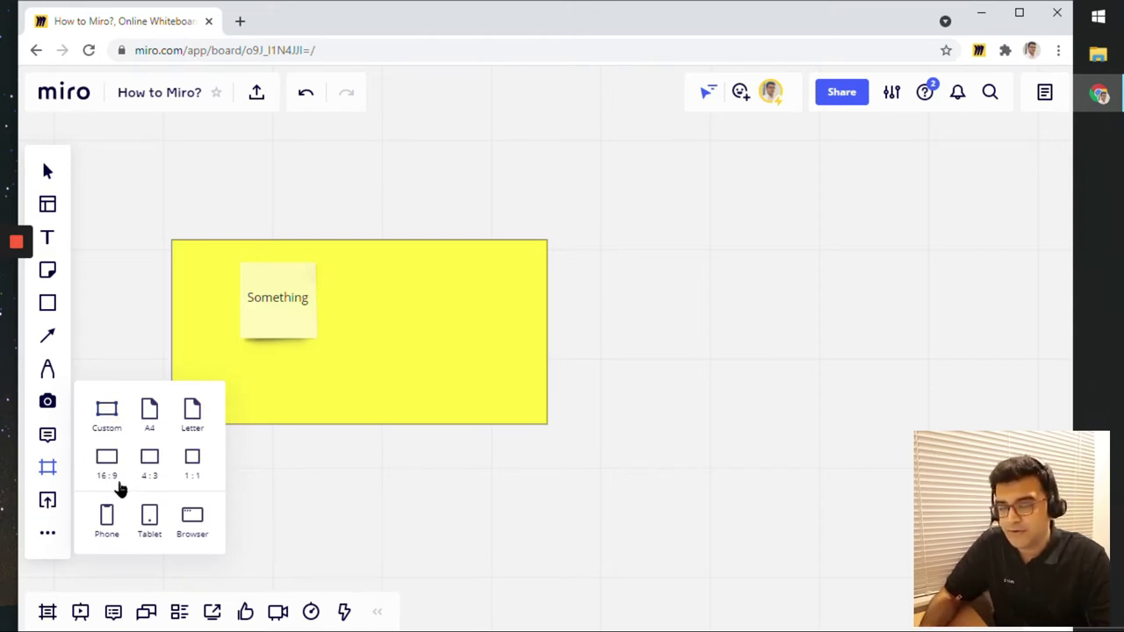
pyautogui.click(106, 411)
pyautogui.click(186, 375)
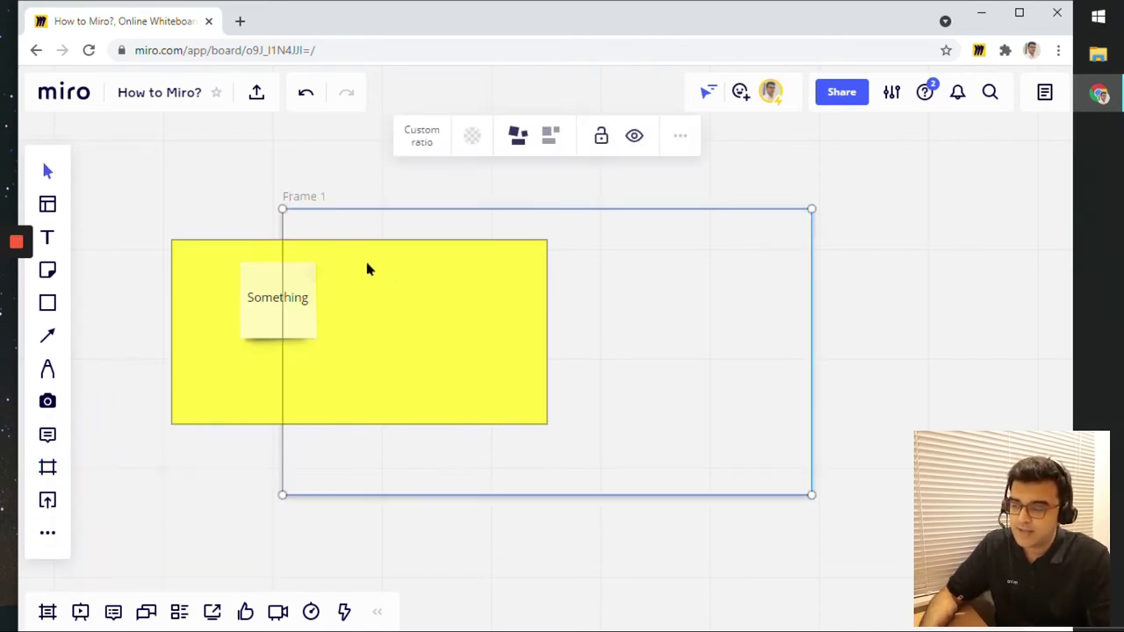
pyautogui.moveTo(303, 202); pyautogui.dragTo(595, 230)
pyautogui.moveTo(624, 363); pyautogui.dragTo(510, 327)
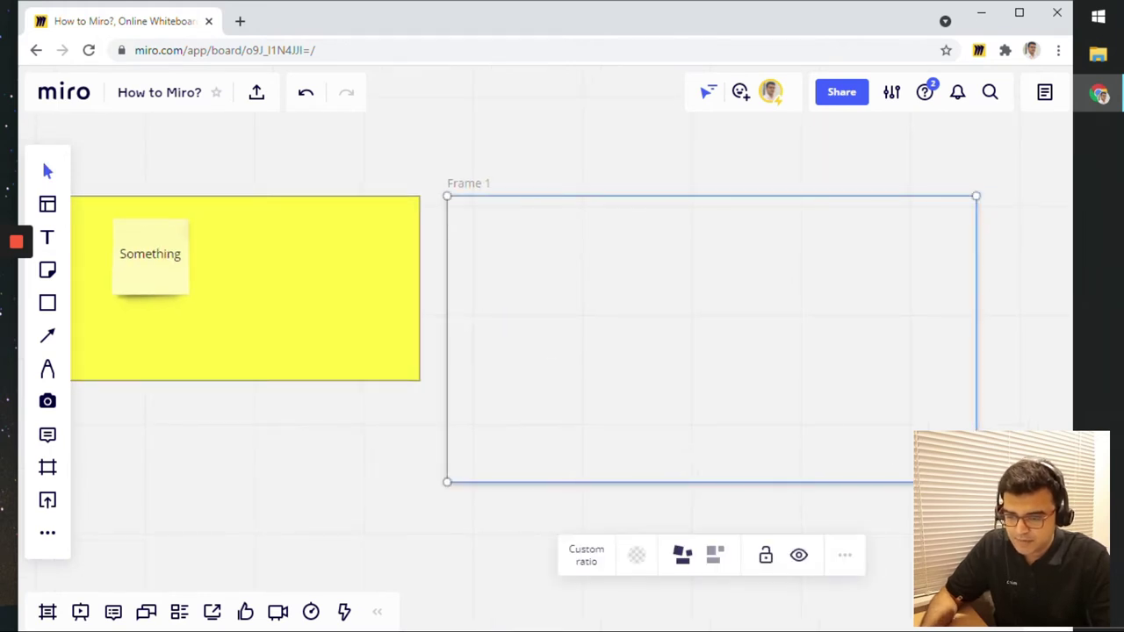
pyautogui.moveTo(975, 481); pyautogui.dragTo(747, 381)
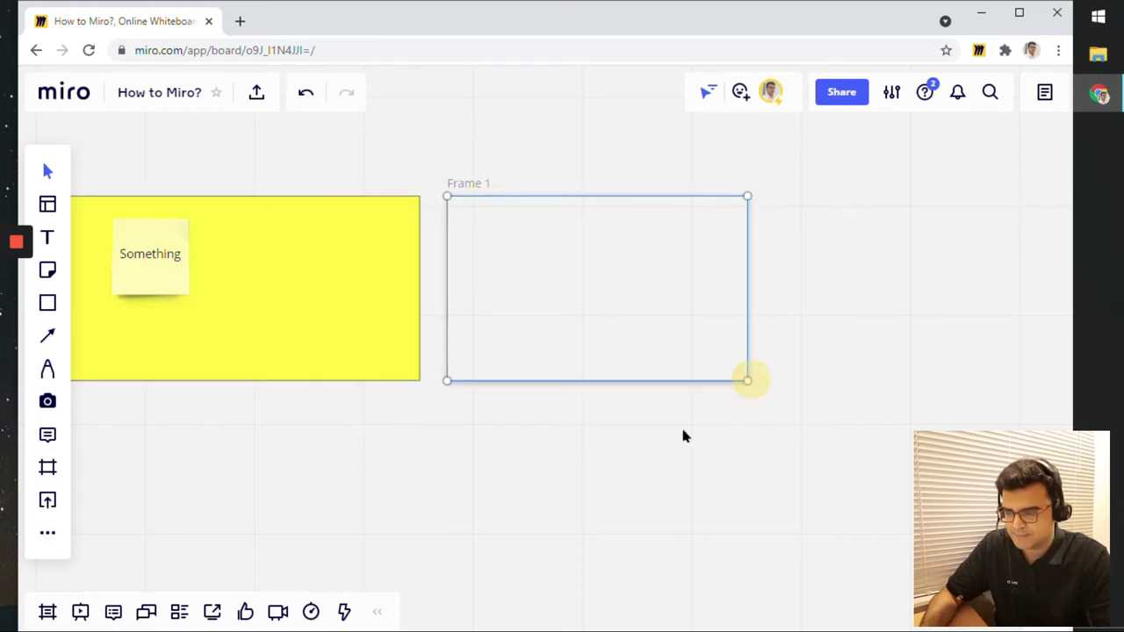
# Fill the frame with turquoise and move it slightly farther from the yellow rectangle.
pyautogui.click(596, 442)
pyautogui.moveTo(596, 441); pyautogui.dragTo(691, 444)
pyautogui.click(674, 276)
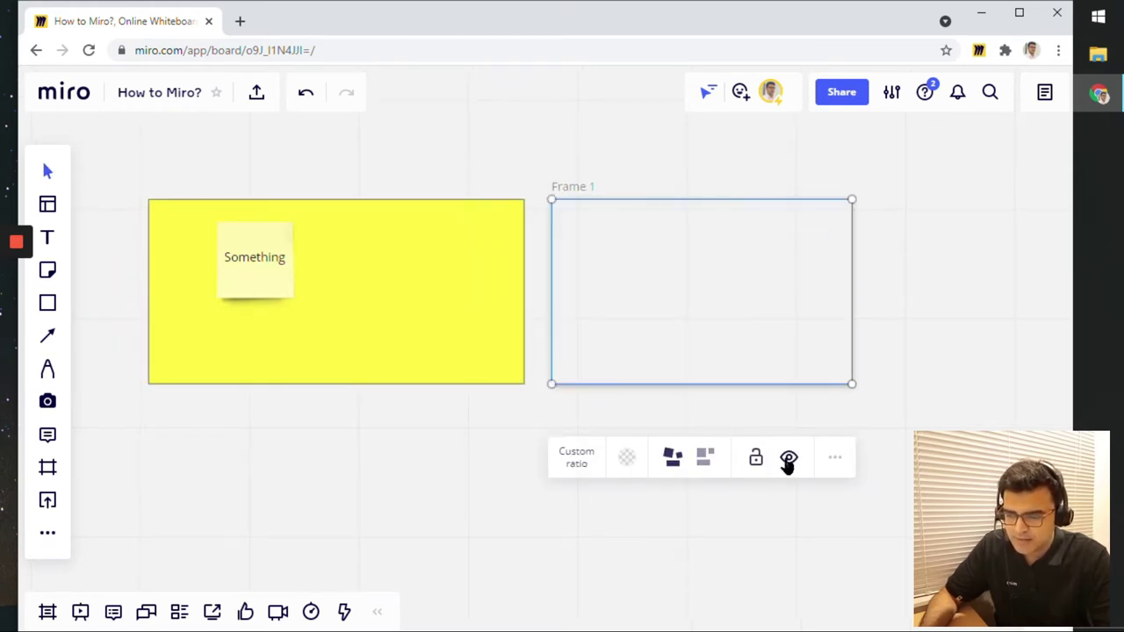
pyautogui.click(627, 457)
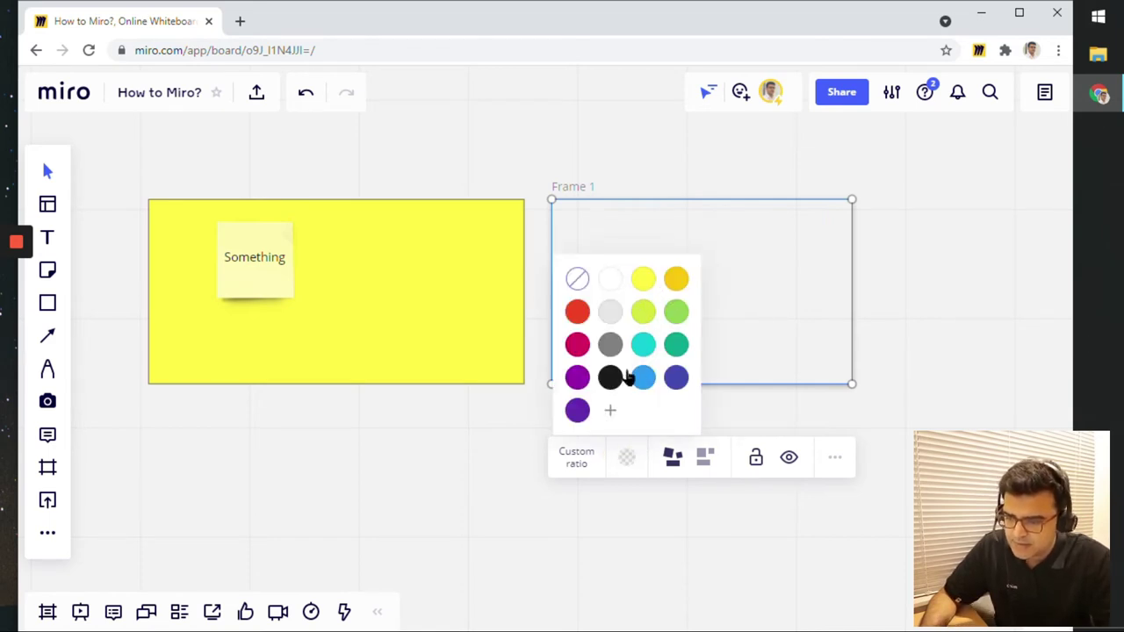
pyautogui.click(642, 344)
pyautogui.click(452, 413)
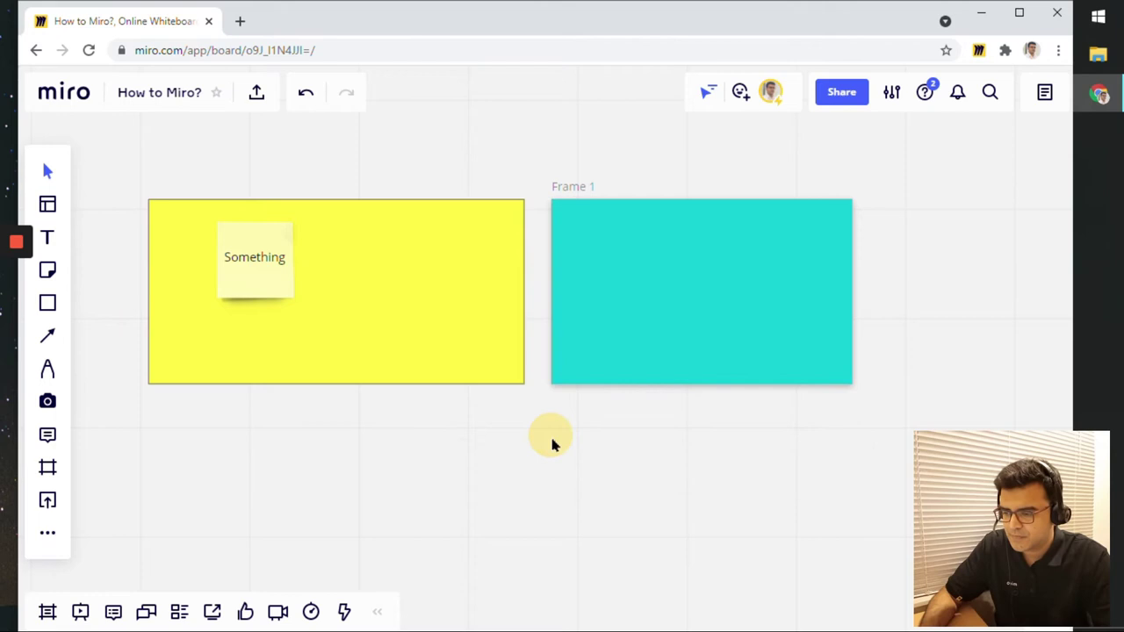
pyautogui.moveTo(632, 324)
pyautogui.mouseDown()
pyautogui.moveTo(700, 311)
pyautogui.moveTo(614, 322)
pyautogui.mouseUp()
pyautogui.moveTo(574, 207)
pyautogui.mouseDown()
pyautogui.moveTo(617, 202)
pyautogui.moveTo(597, 211)
pyautogui.moveTo(617, 196)
pyautogui.moveTo(609, 216)
pyautogui.moveTo(617, 205)
pyautogui.moveTo(556, 206)
pyautogui.mouseUp()
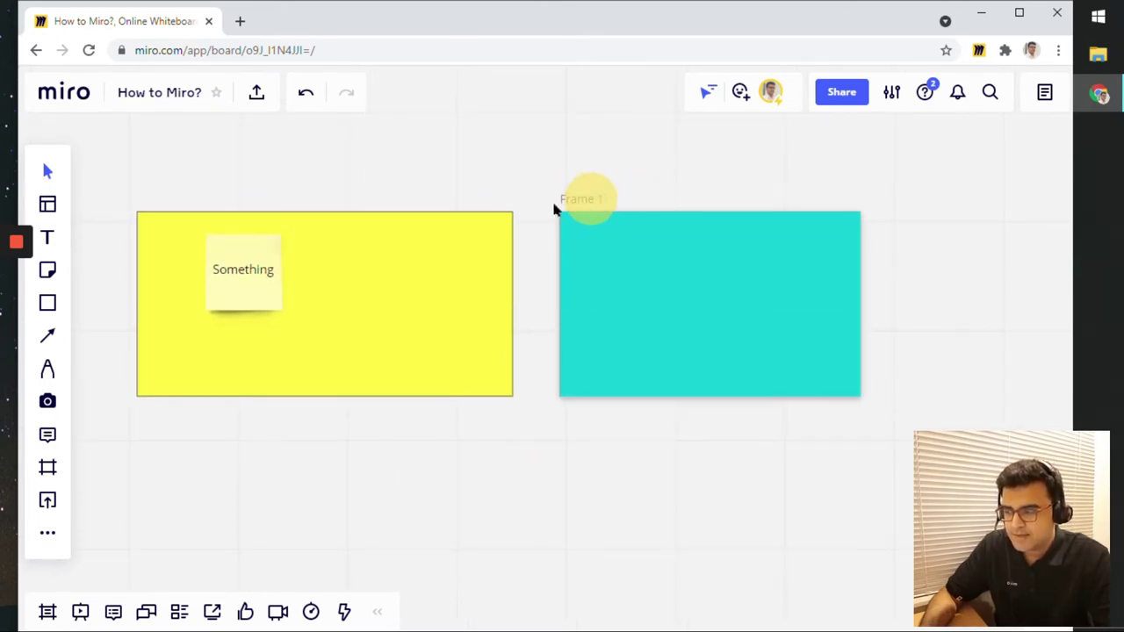
# Add a dark pink sticky note reading "Frame note" inside the turquoise frame and move it to the frame's centre.
pyautogui.click(47, 274)
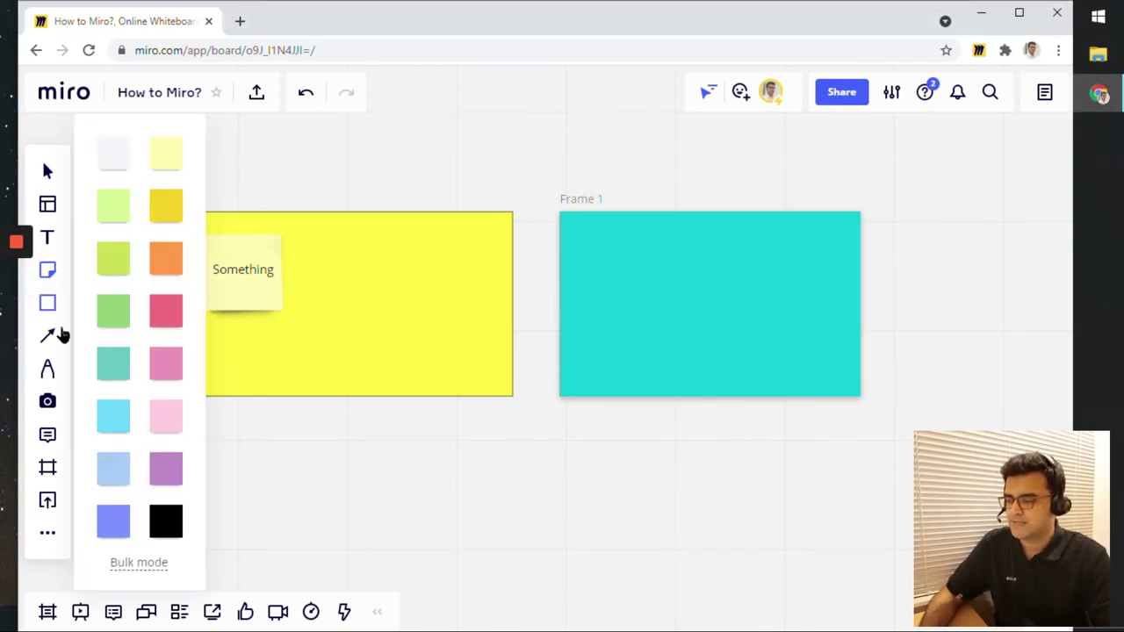
pyautogui.click(158, 318)
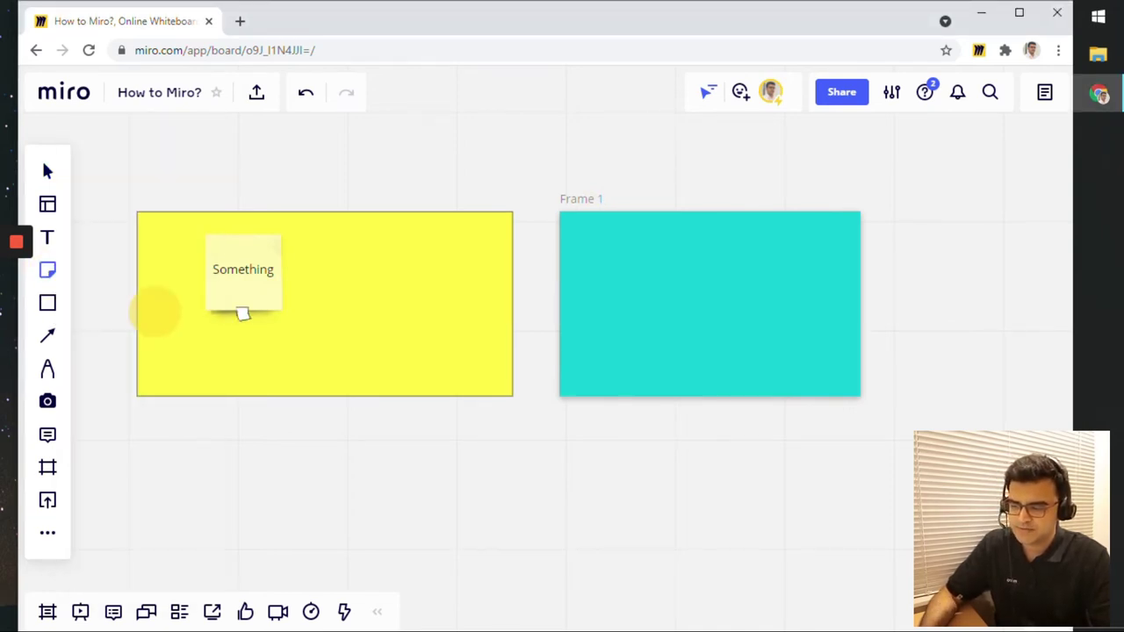
pyautogui.click(633, 267)
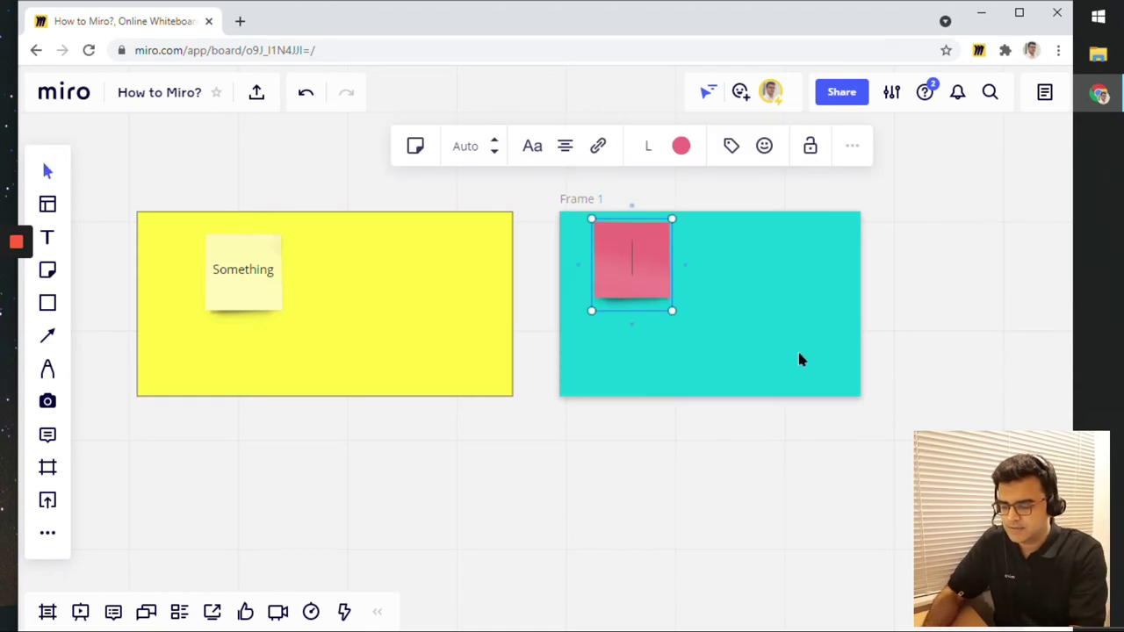
pyautogui.write('Frame note')
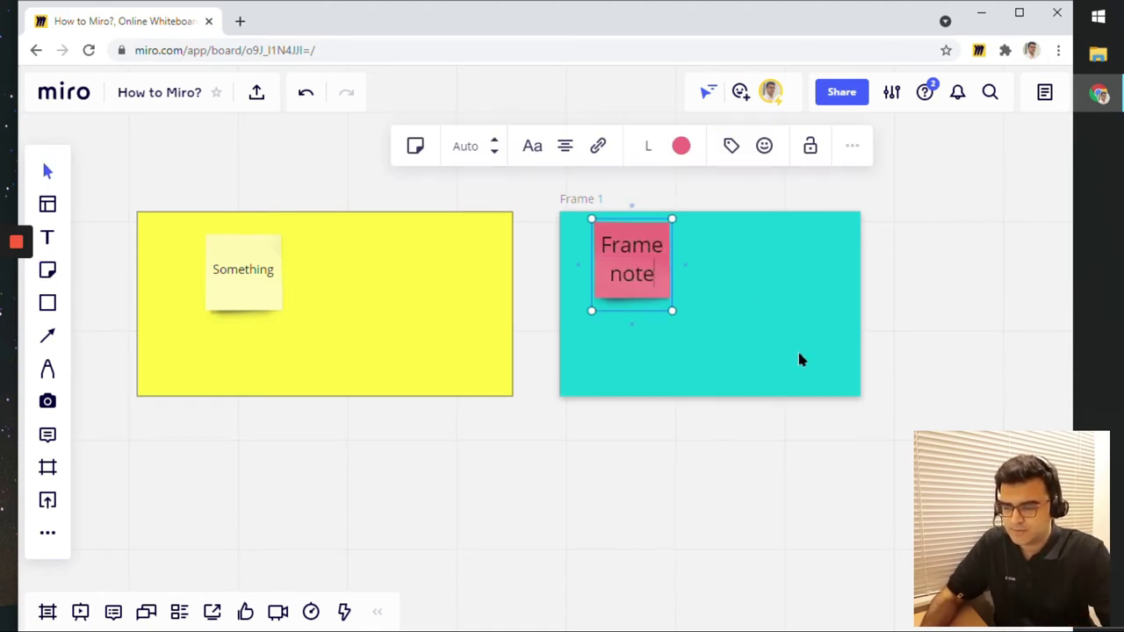
pyautogui.click(748, 449)
pyautogui.moveTo(665, 286); pyautogui.dragTo(729, 331)
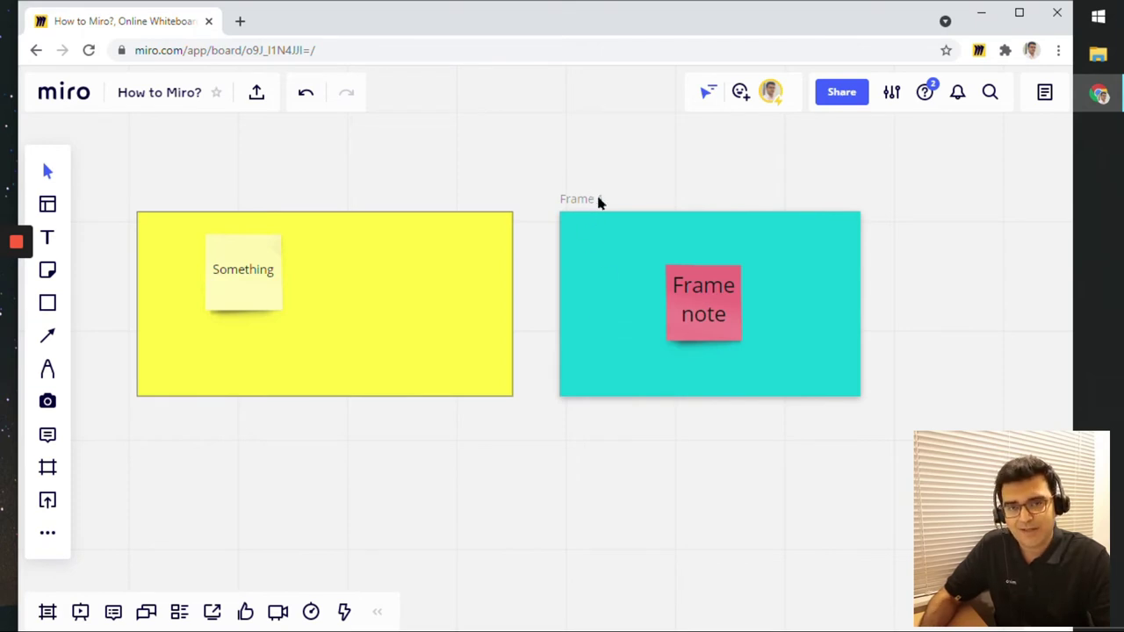
# Move the turquoise frame together with its note so its top edge lines up with the yellow rectangle's top edge.
pyautogui.moveTo(585, 201)
pyautogui.mouseDown()
pyautogui.moveTo(565, 153)
pyautogui.moveTo(728, 228)
pyautogui.moveTo(635, 324)
pyautogui.moveTo(588, 200)
pyautogui.moveTo(672, 158)
pyautogui.moveTo(725, 220)
pyautogui.moveTo(605, 318)
pyautogui.moveTo(401, 285)
pyautogui.moveTo(672, 188)
pyautogui.moveTo(685, 195)
pyautogui.moveTo(612, 280)
pyautogui.moveTo(584, 205)
pyautogui.moveTo(602, 193)
pyautogui.moveTo(669, 193)
pyautogui.moveTo(591, 202)
pyautogui.mouseUp()
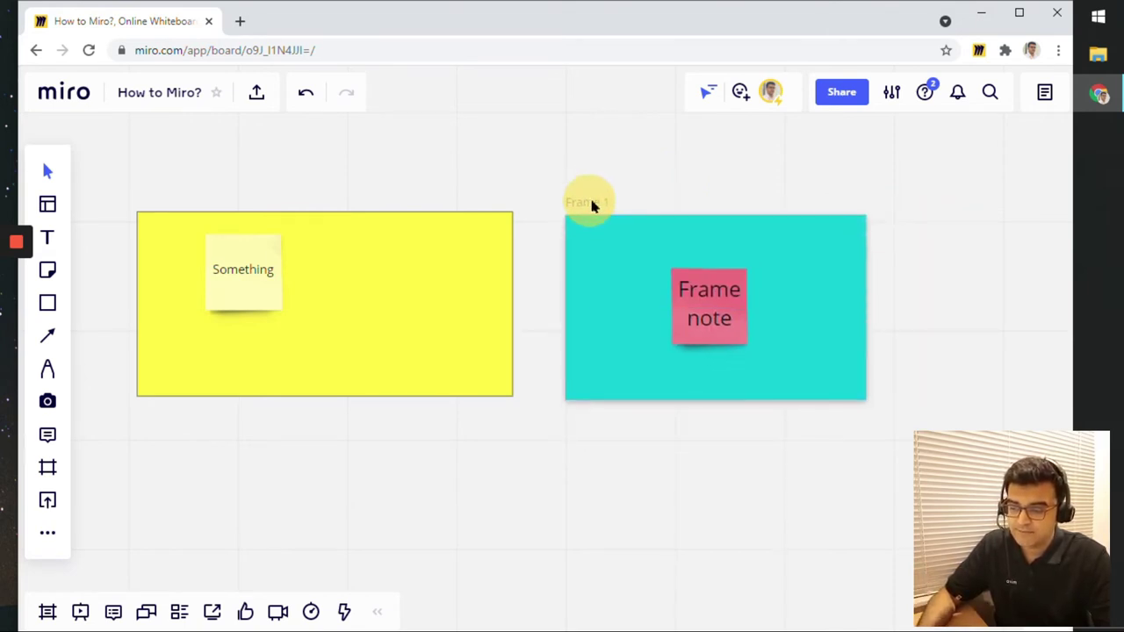
pyautogui.moveTo(654, 474); pyautogui.dragTo(631, 441)
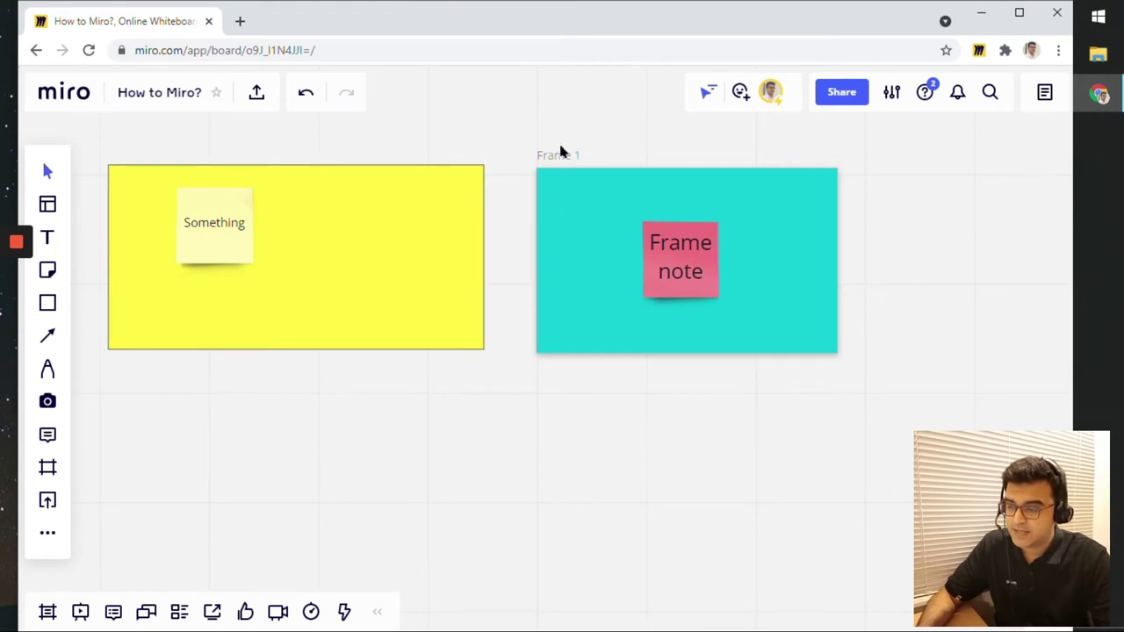
pyautogui.moveTo(564, 163)
pyautogui.mouseDown()
pyautogui.moveTo(614, 150)
pyautogui.moveTo(650, 221)
pyautogui.moveTo(567, 180)
pyautogui.moveTo(562, 163)
pyautogui.moveTo(609, 158)
pyautogui.moveTo(566, 159)
pyautogui.mouseUp()
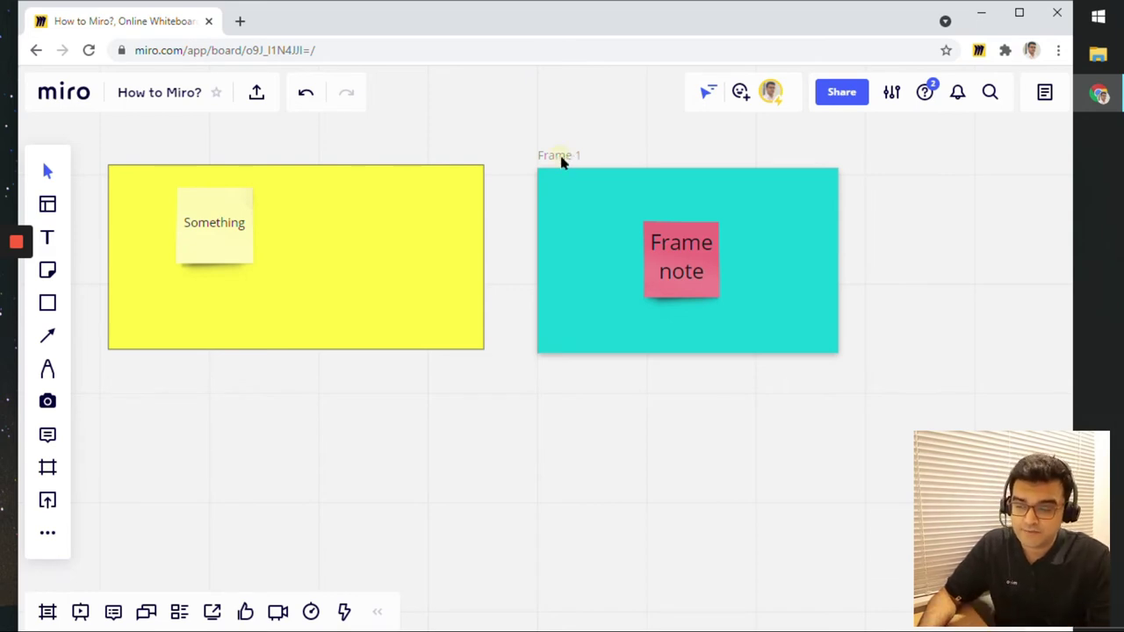
pyautogui.moveTo(562, 157); pyautogui.dragTo(559, 150)
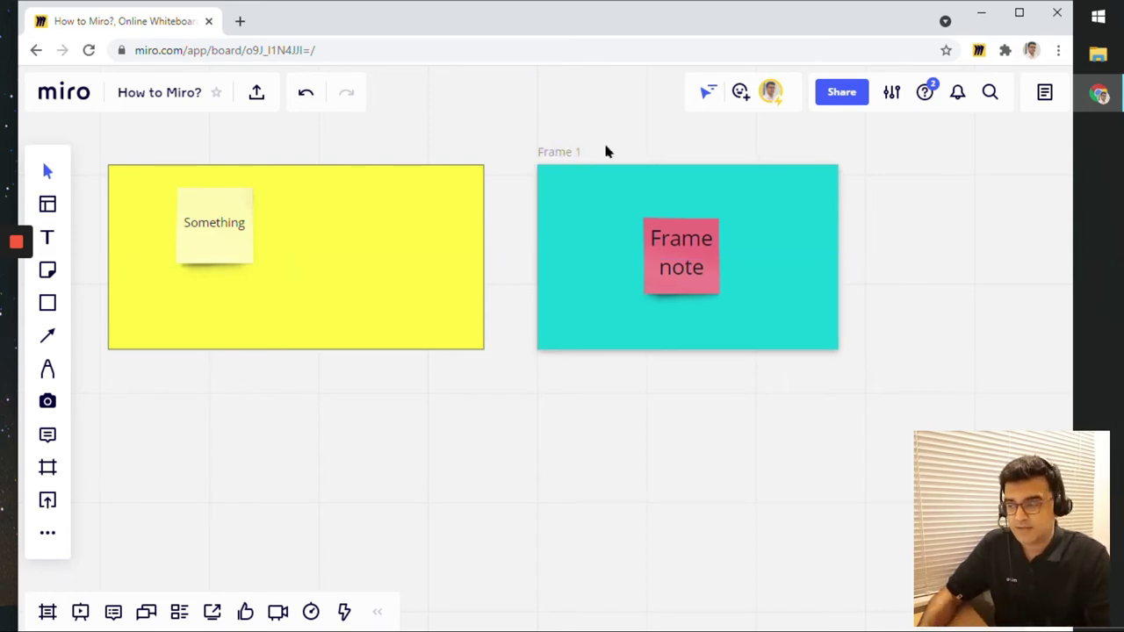
# Unlock the yellow rectangle and move it slightly to the left, leaving the "Something" note in place.
pyautogui.click(390, 219)
pyautogui.click(265, 421)
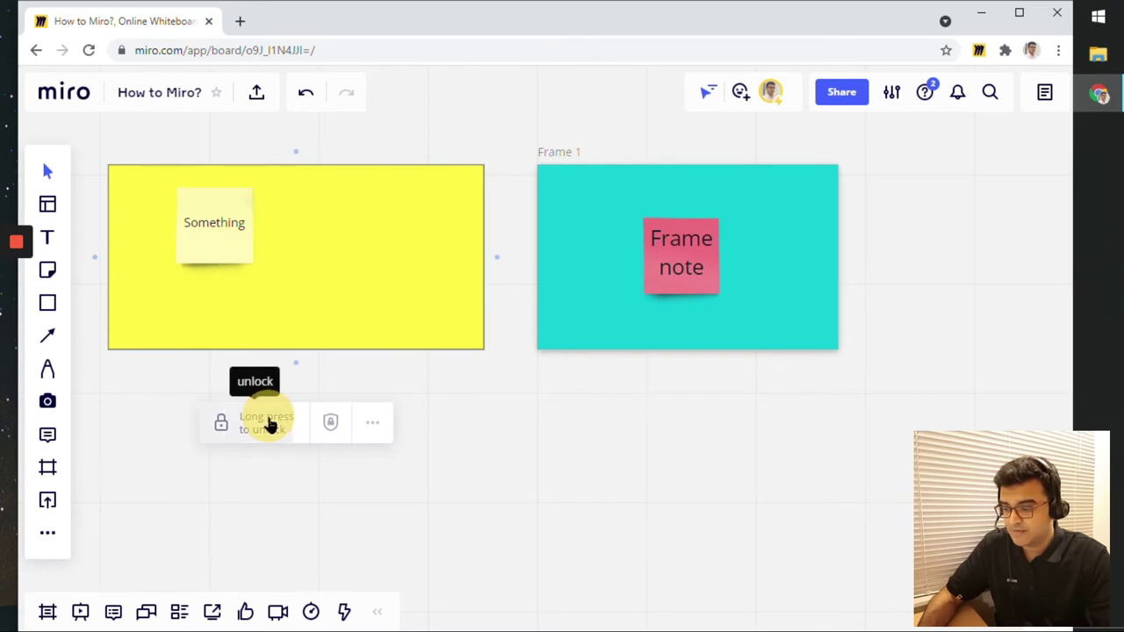
pyautogui.click(489, 380)
pyautogui.moveTo(420, 309)
pyautogui.mouseDown()
pyautogui.moveTo(439, 494)
pyautogui.moveTo(405, 316)
pyautogui.mouseUp()
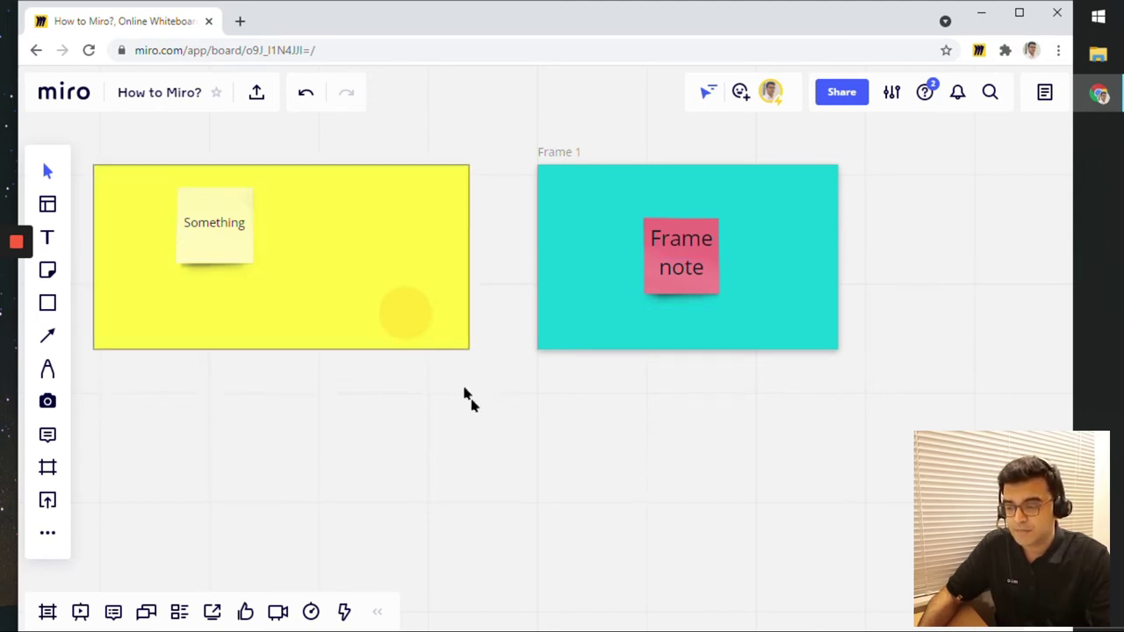
pyautogui.click(466, 392)
# Lock both the yellow rectangle and the turquoise frame.
pyautogui.click(448, 336)
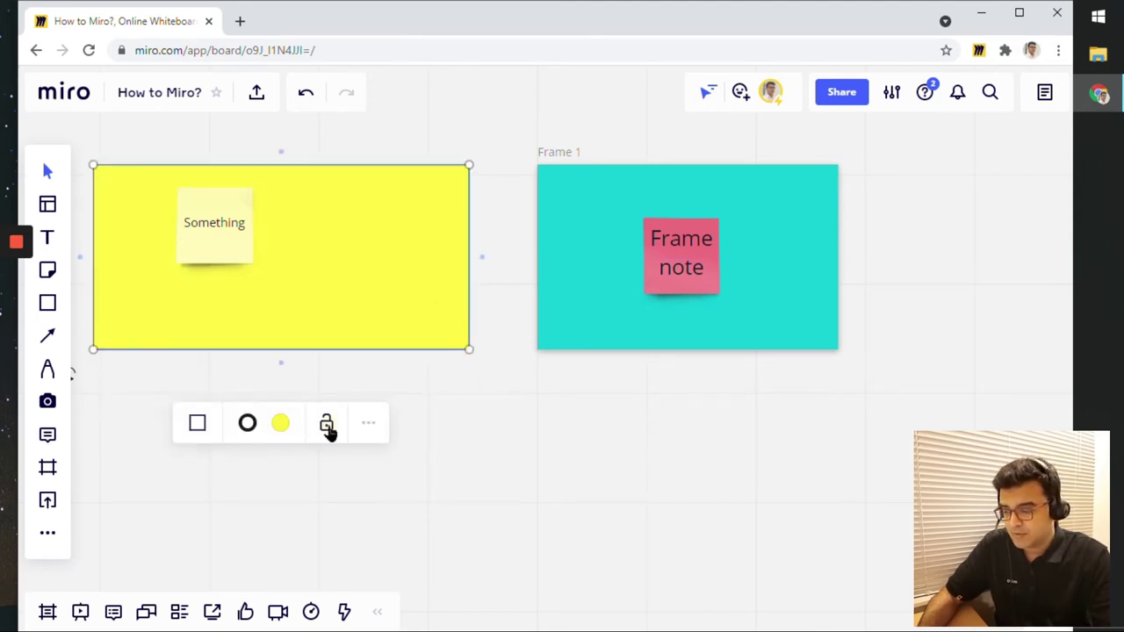
pyautogui.click(327, 425)
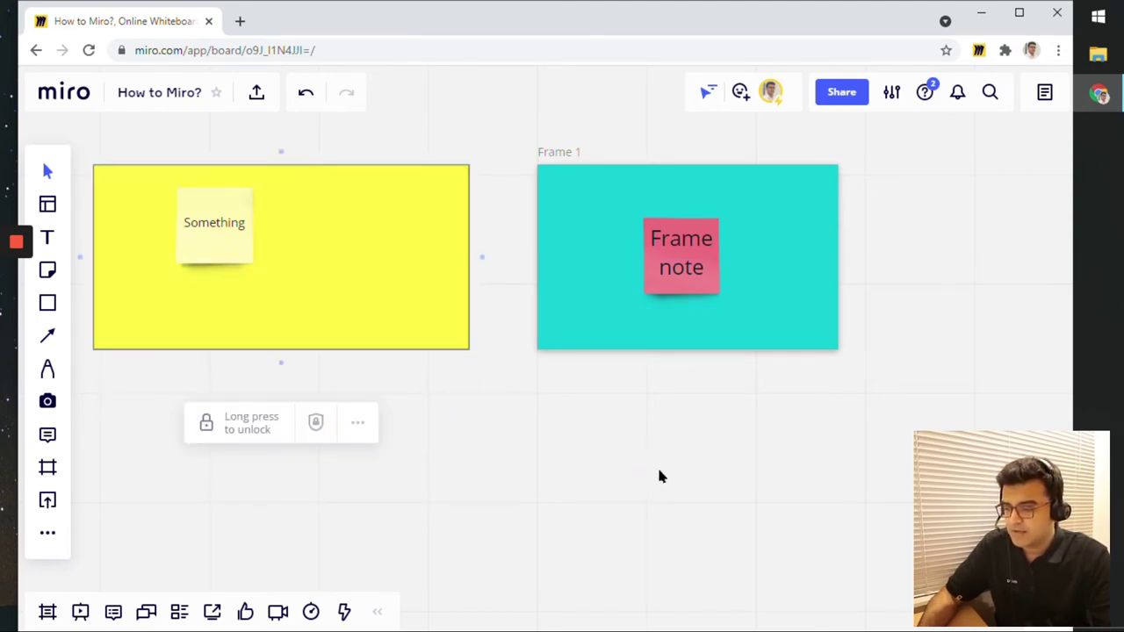
pyautogui.click(566, 158)
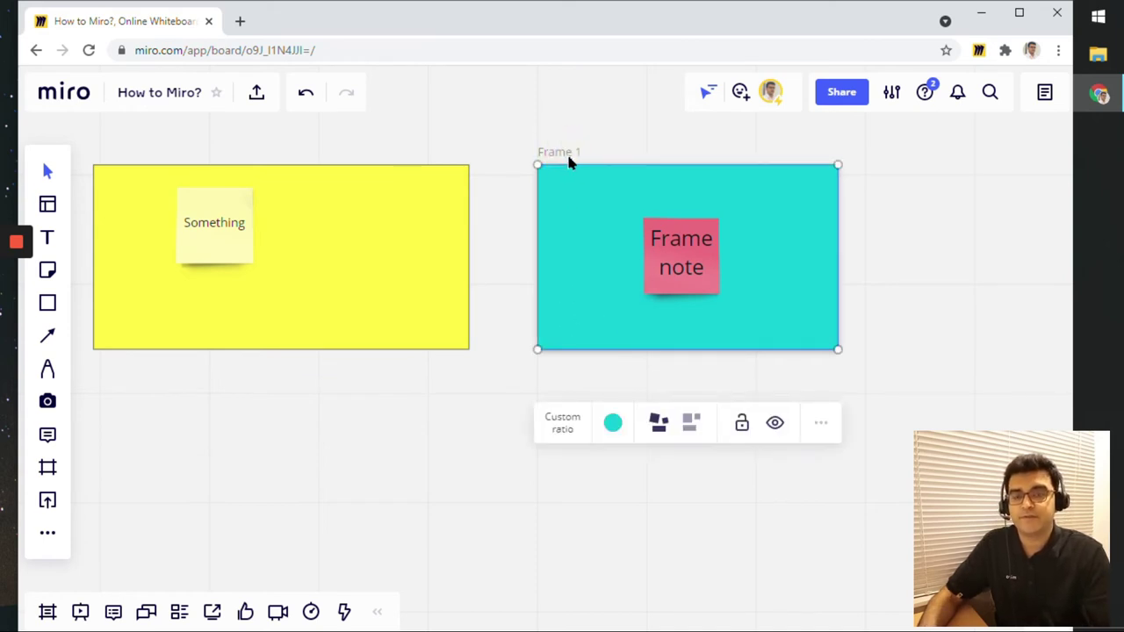
pyautogui.click(742, 428)
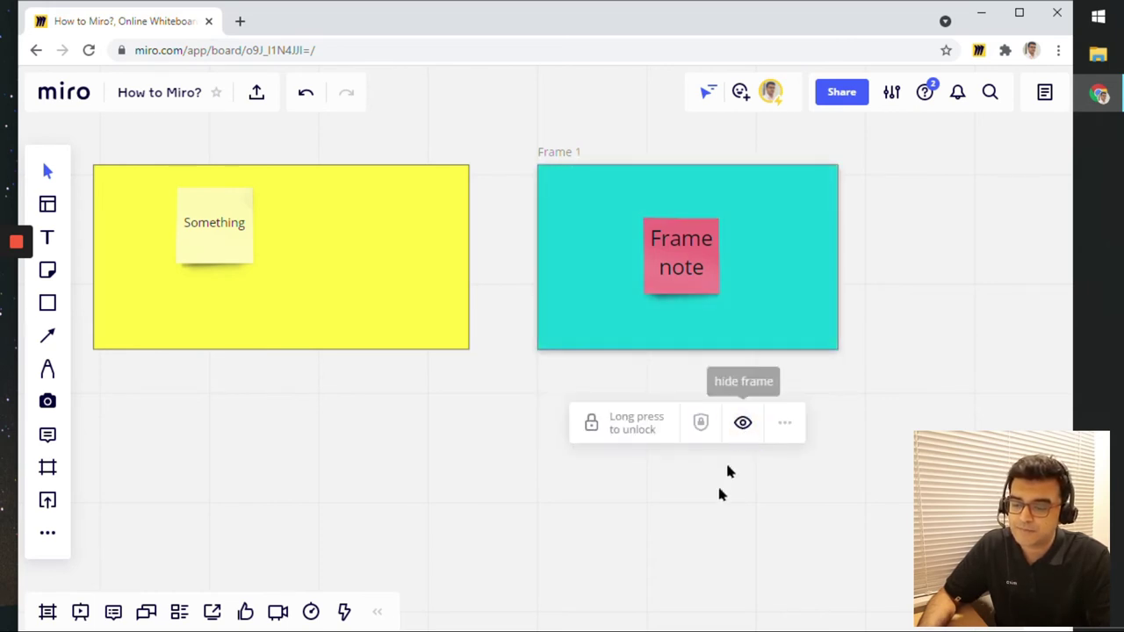
pyautogui.click(707, 504)
# Try to move the locked frame and rectangle, and shift the "Frame note" sticky slightly right inside the frame.
pyautogui.moveTo(597, 153); pyautogui.dragTo(558, 187)
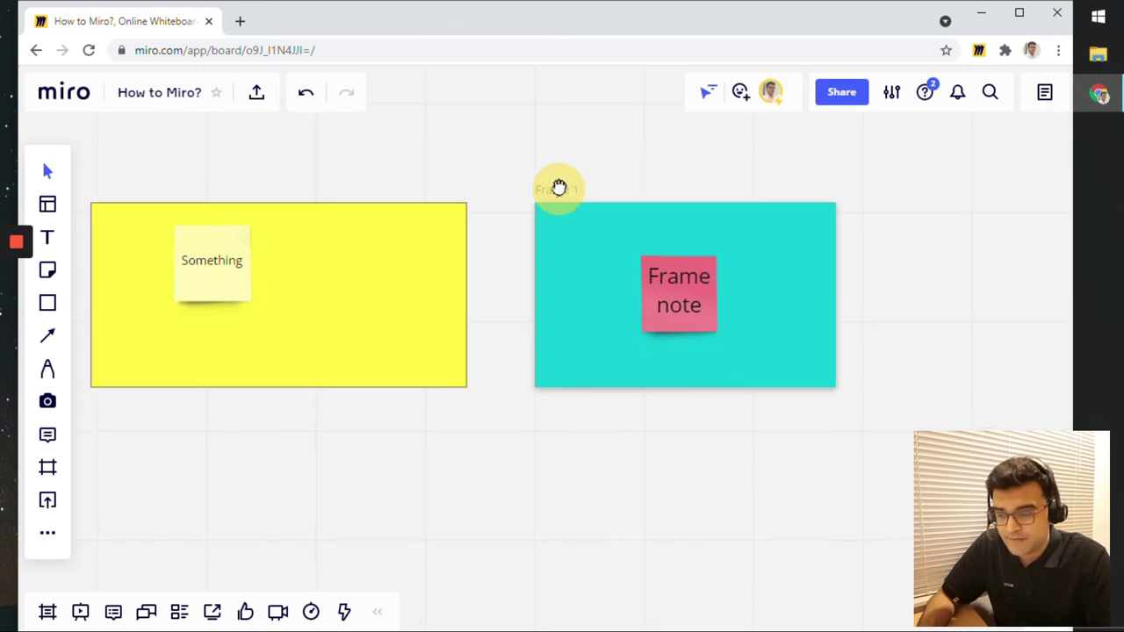
pyautogui.moveTo(454, 255); pyautogui.dragTo(420, 237)
pyautogui.moveTo(667, 284); pyautogui.dragTo(689, 294)
pyautogui.click(658, 465)
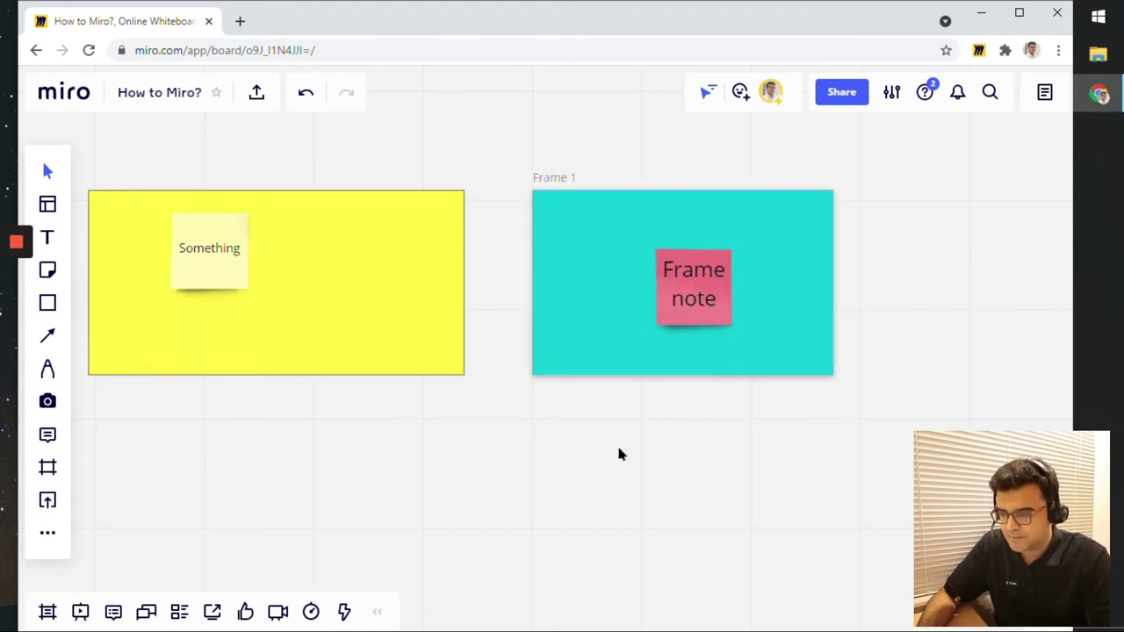
pyautogui.scroll(-1, 616, 444)
pyautogui.moveTo(615, 441); pyautogui.dragTo(619, 383)
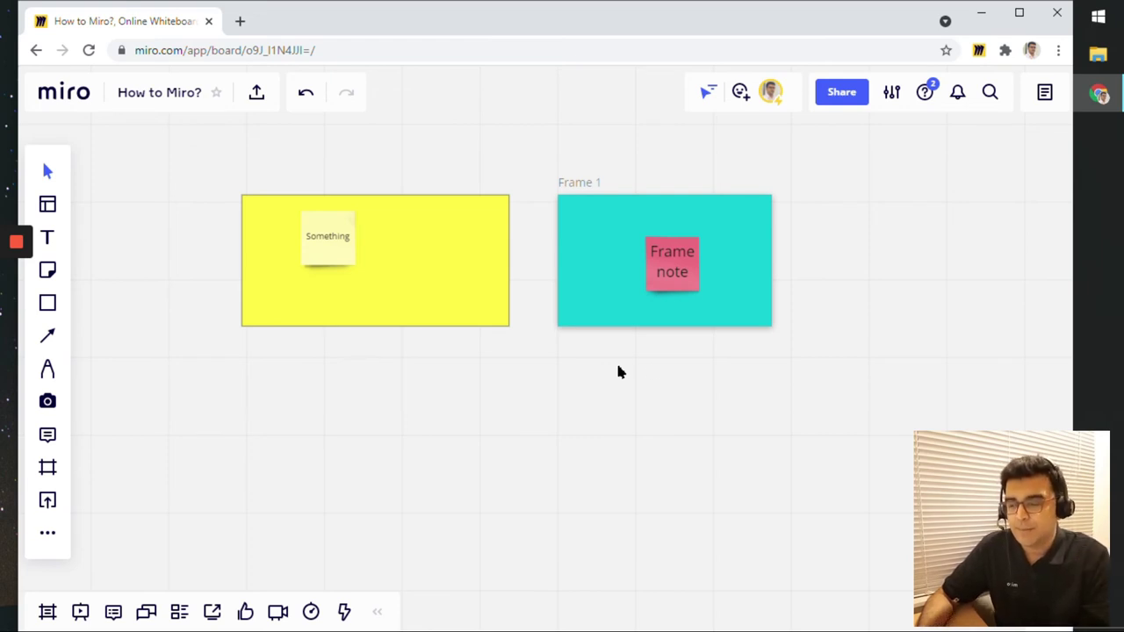
pyautogui.click(683, 279)
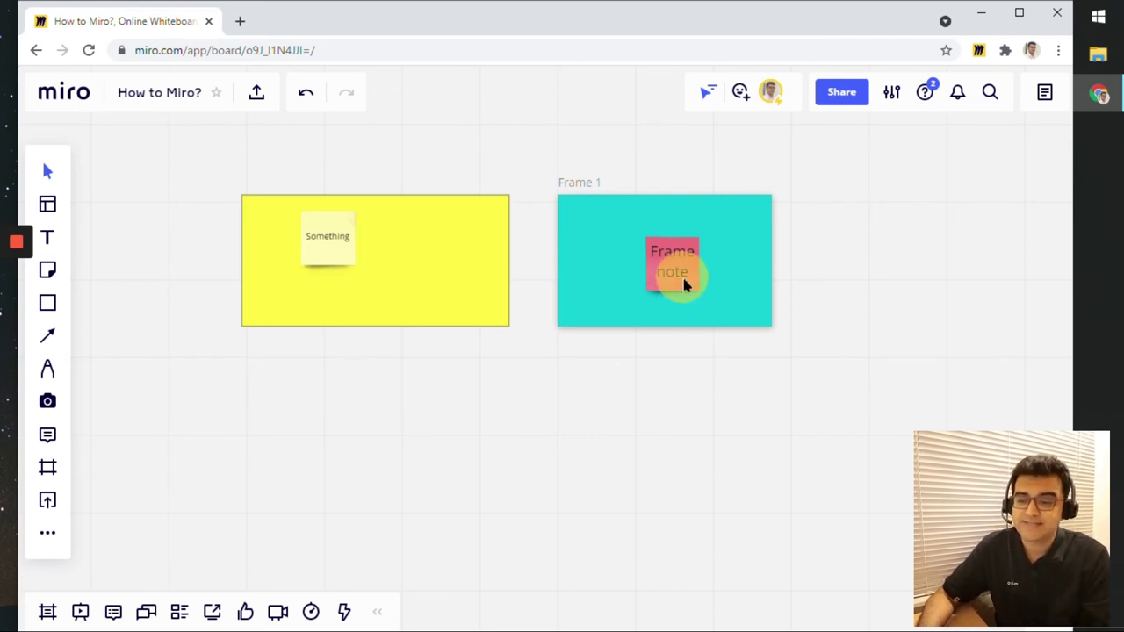
pyautogui.click(684, 371)
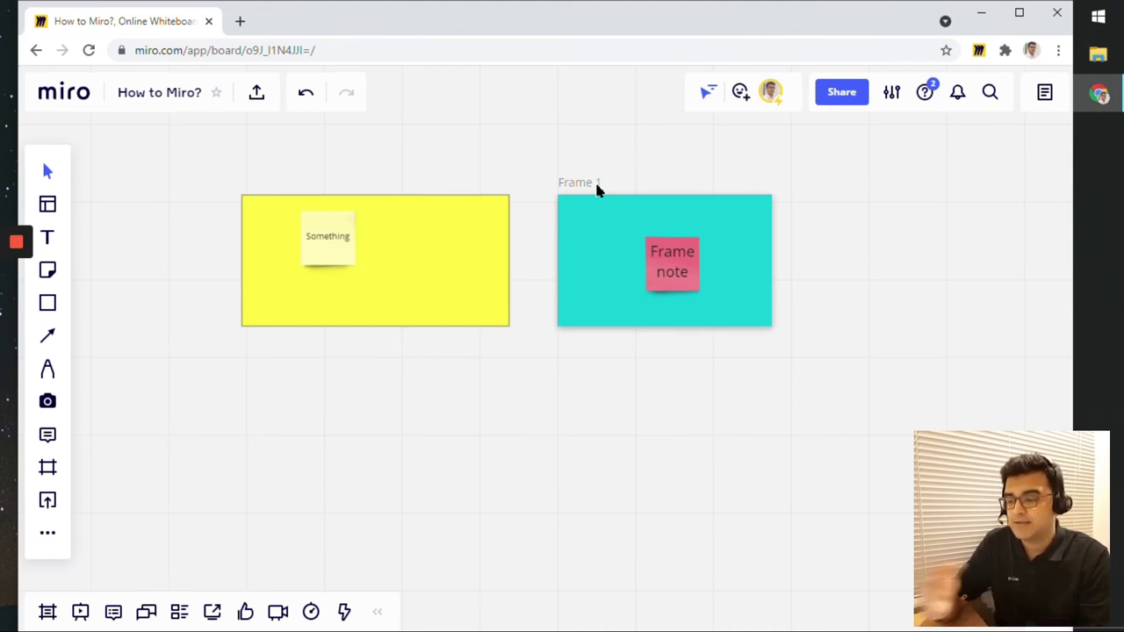
pyautogui.click(448, 229)
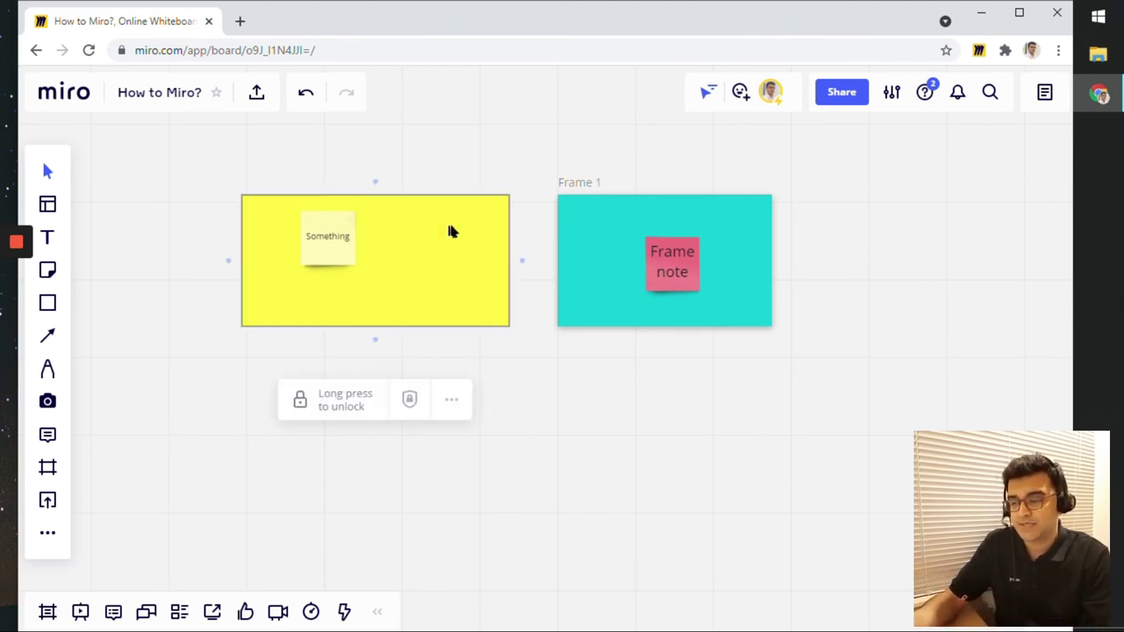
# Unlock the turquoise frame so its title can be edited.
pyautogui.click(576, 181)
pyautogui.click(581, 184)
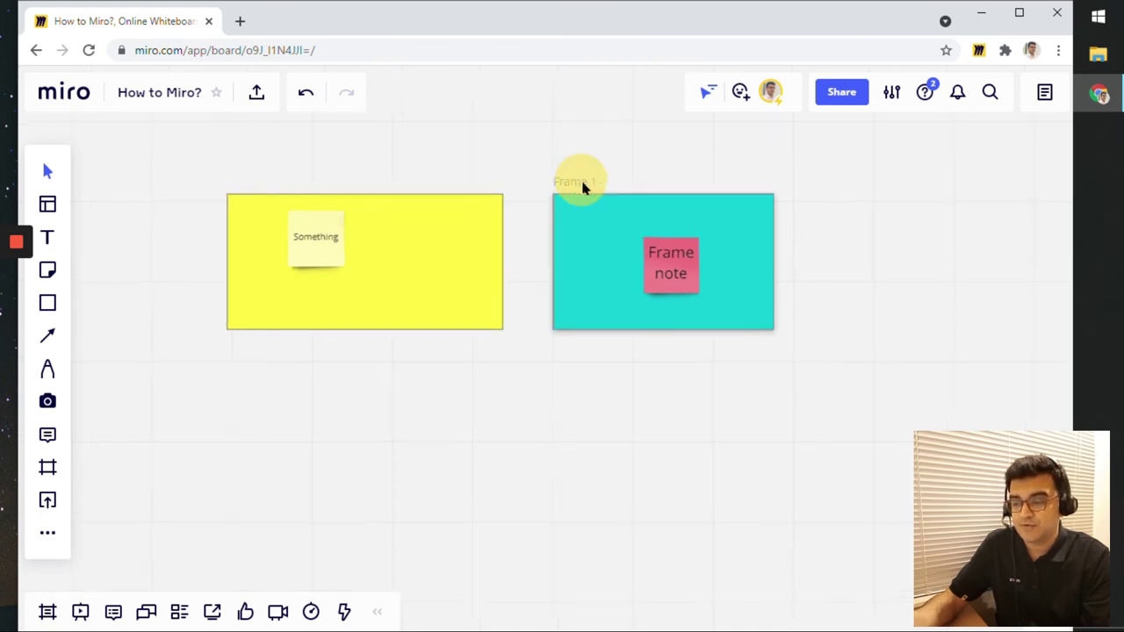
pyautogui.click(582, 187)
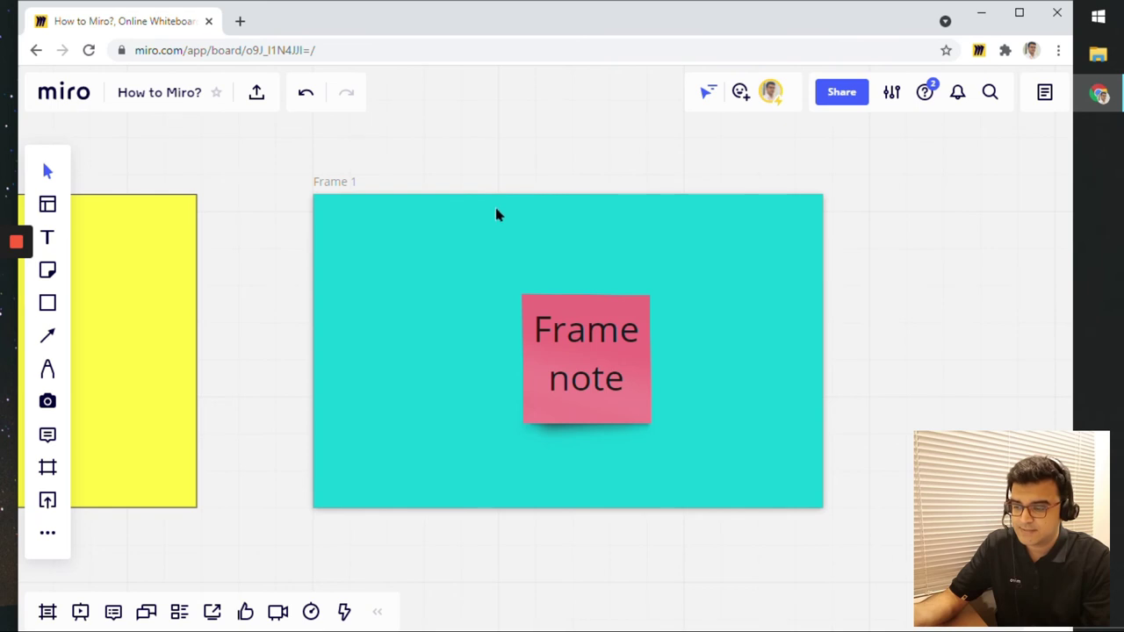
pyautogui.click(343, 182)
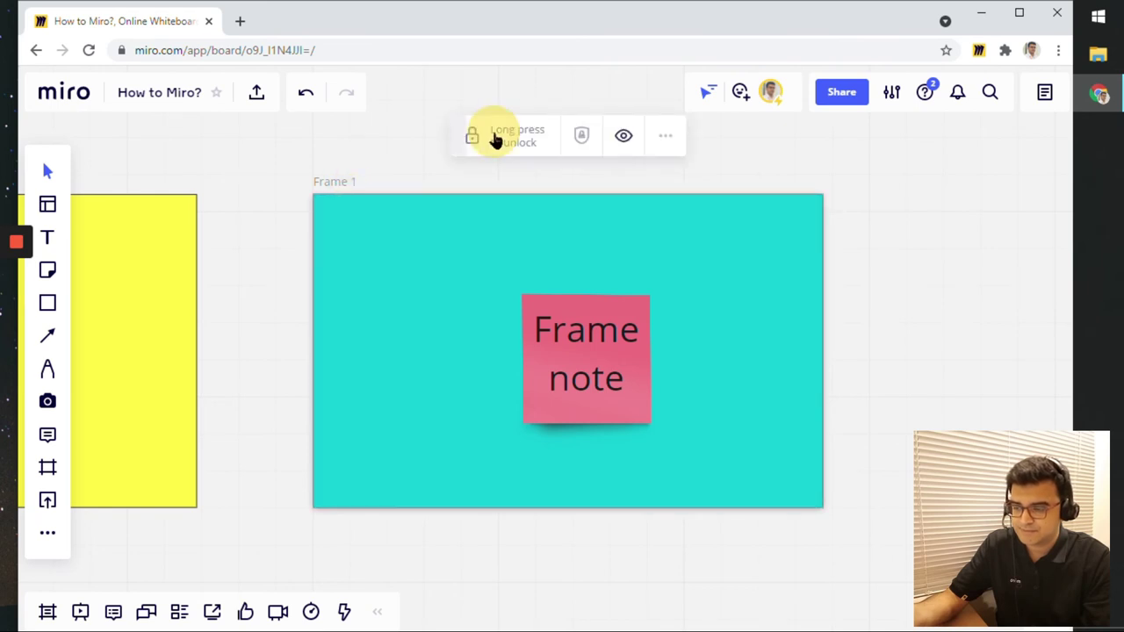
pyautogui.click(494, 139)
# Rename the turquoise frame to "Frame demo".
pyautogui.click(342, 181)
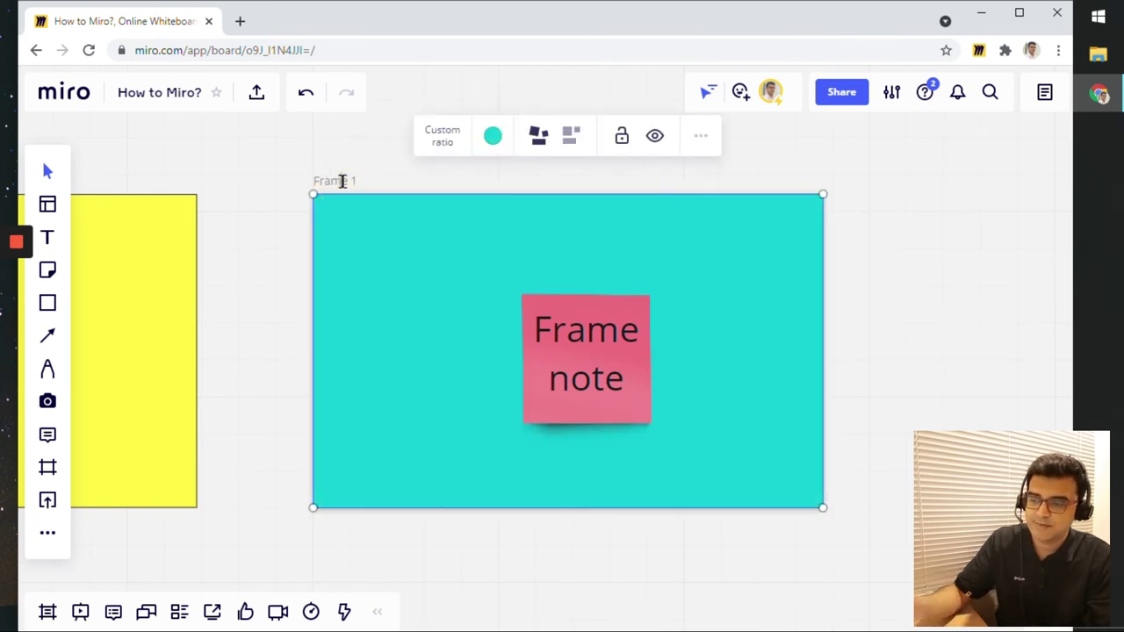
pyautogui.doubleClick(340, 179)
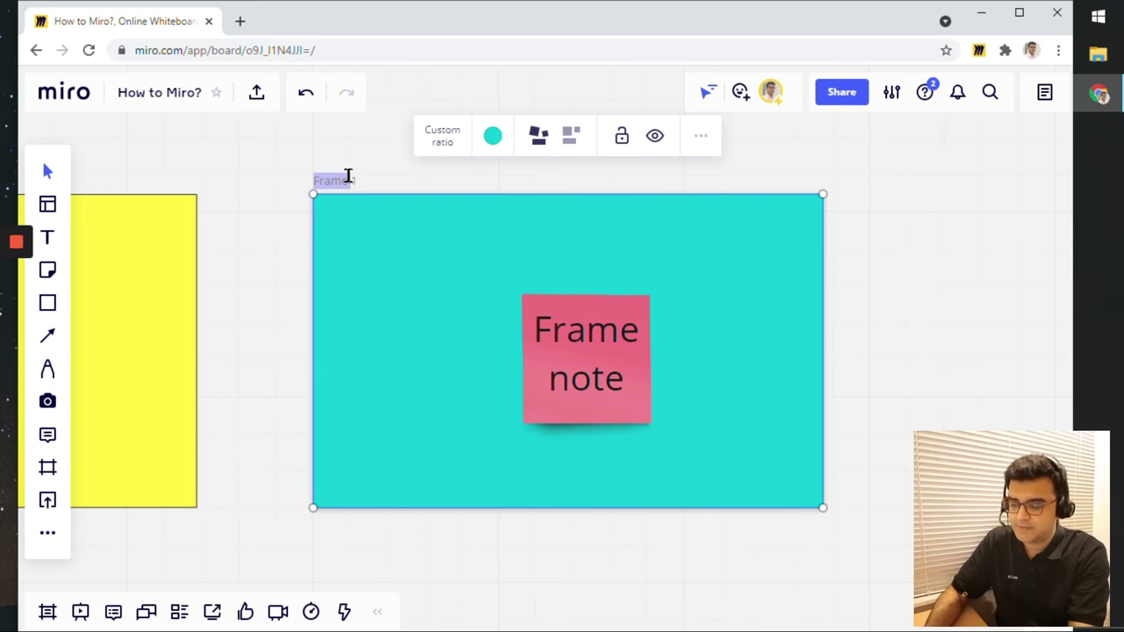
pyautogui.write('Frame dem')
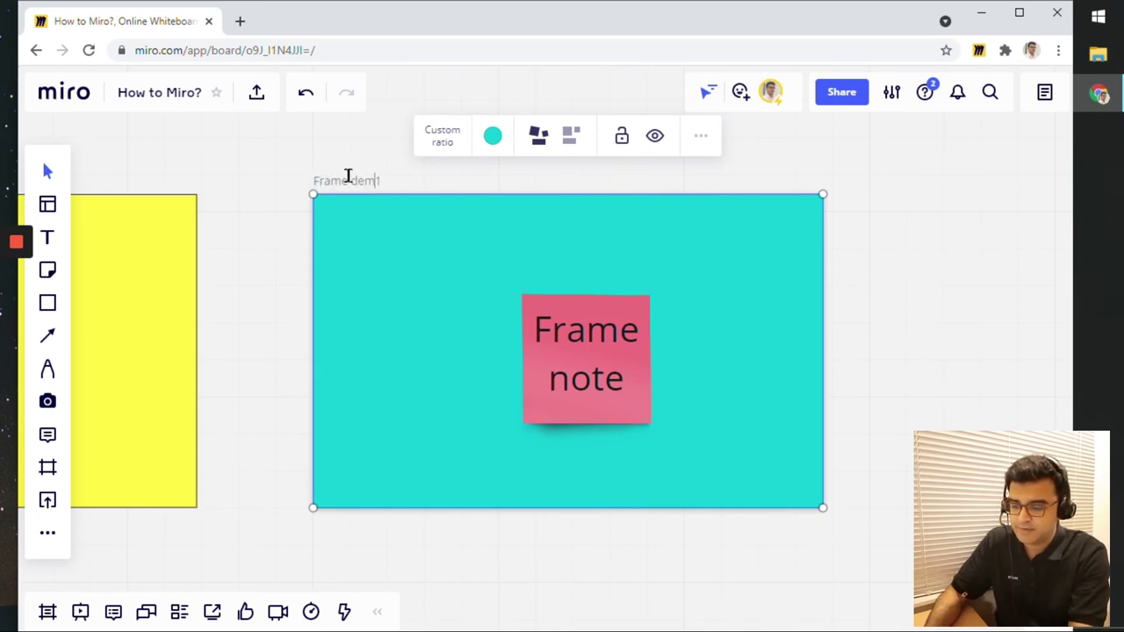
pyautogui.write('o')
pyautogui.click(270, 172)
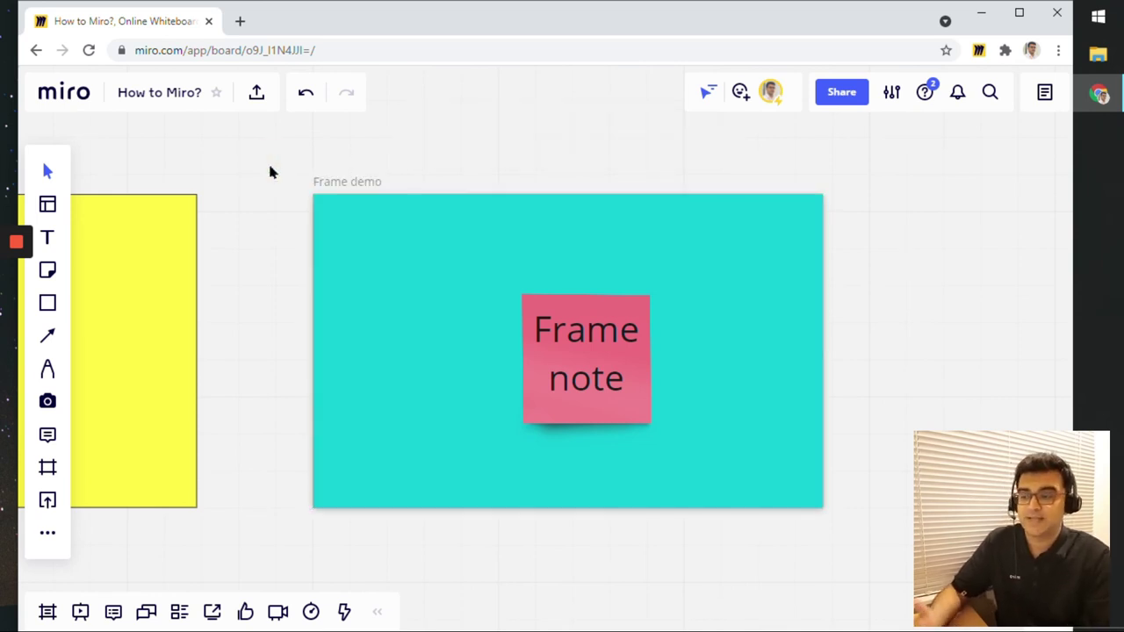
pyautogui.scroll(-1, 270, 194)
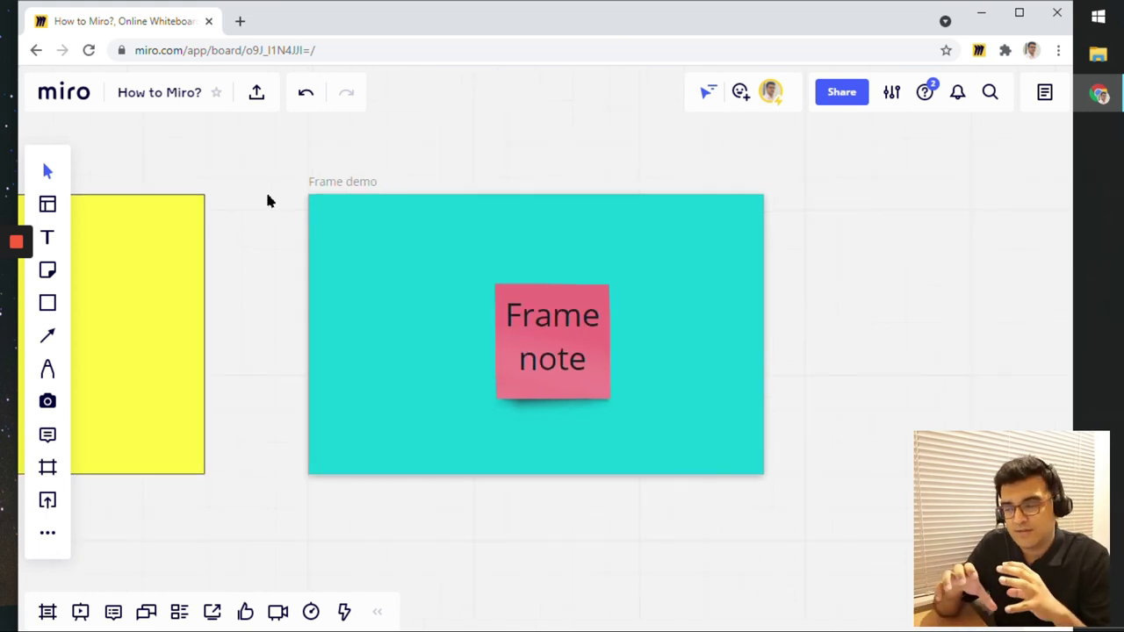